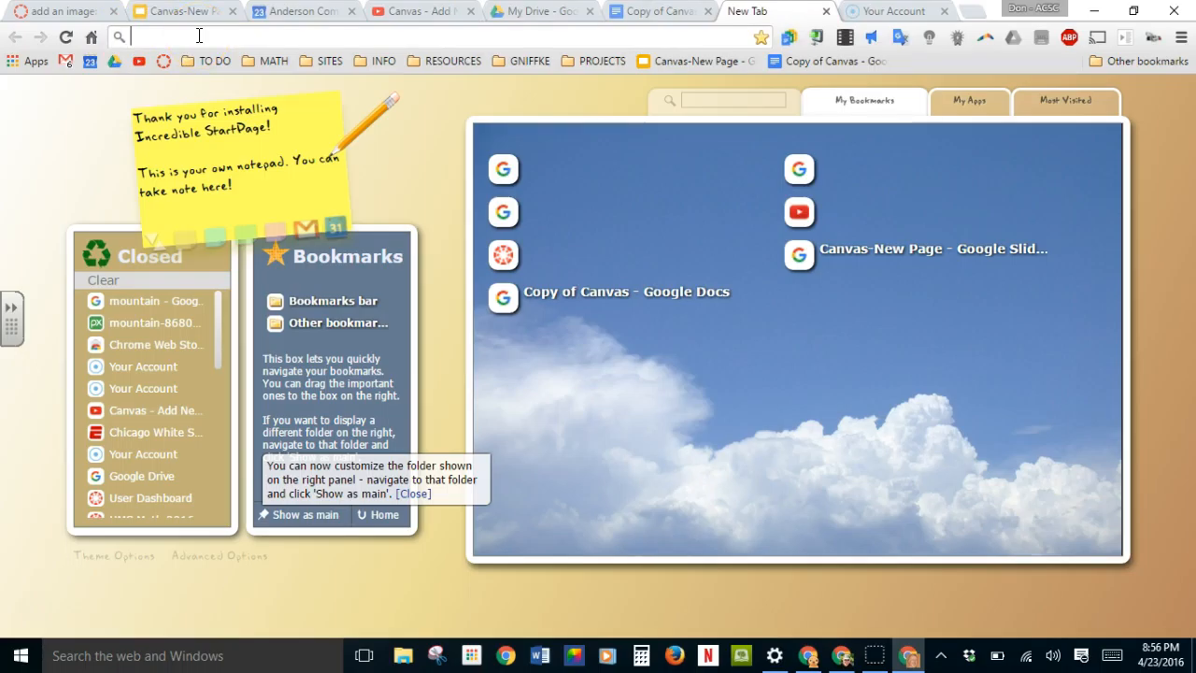
Search Google for "mountain" and show the image results
type("mouny")
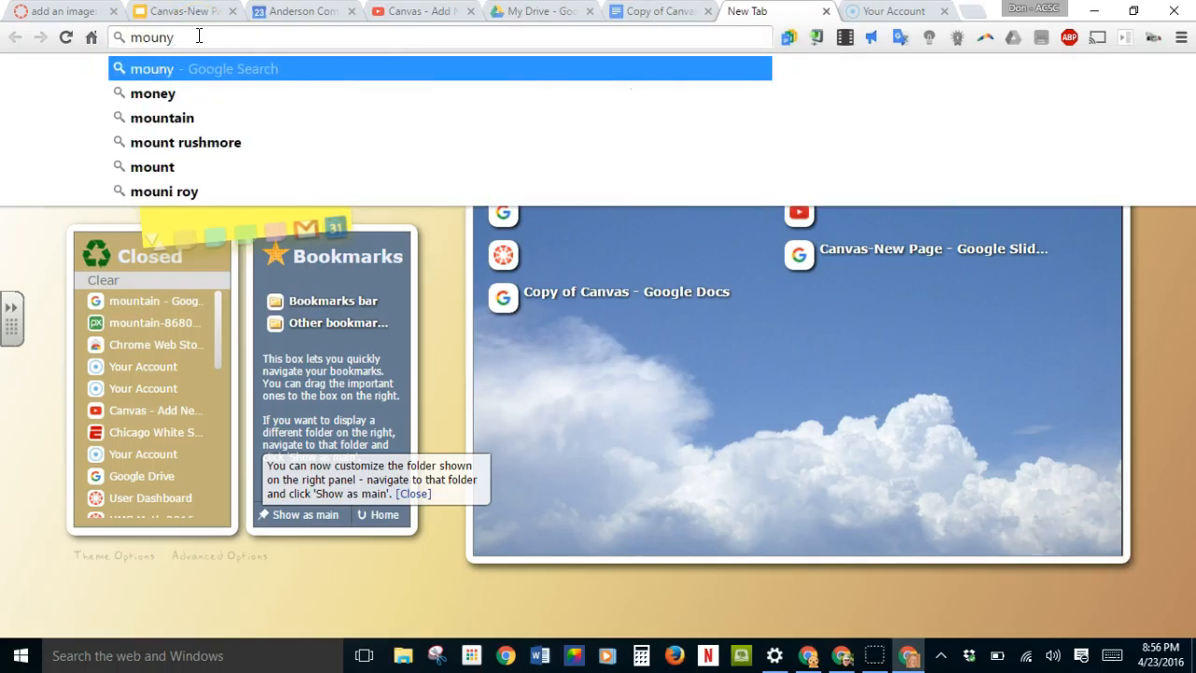
key("BackSpace")
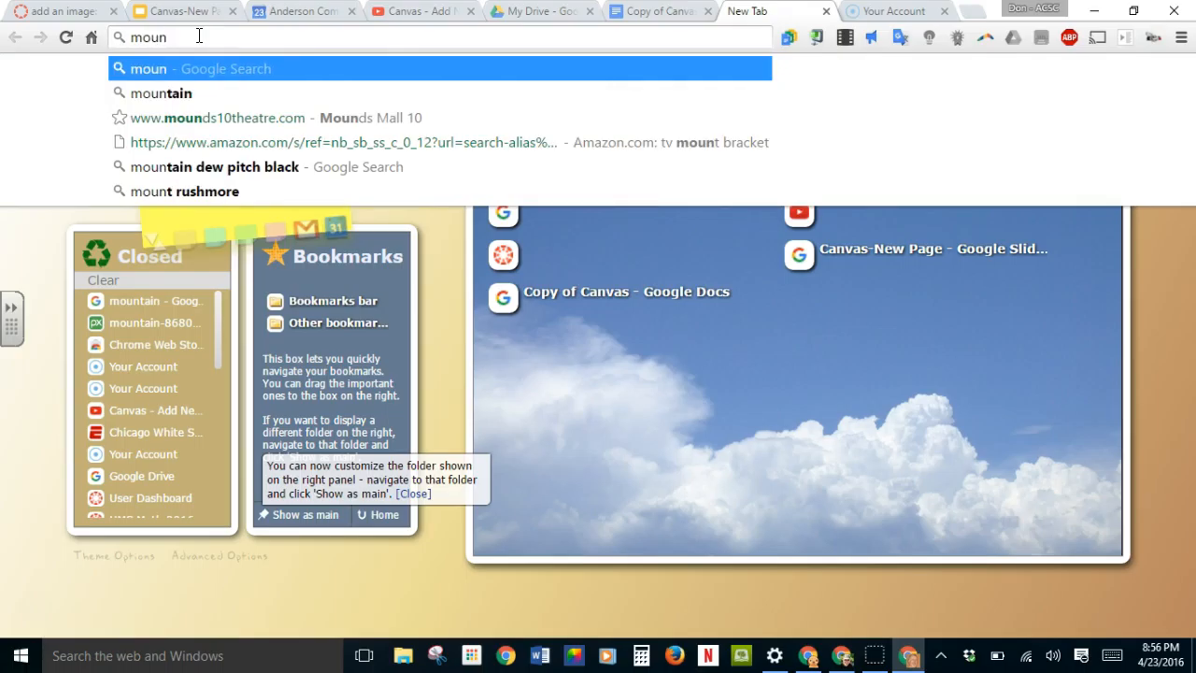
type("tain")
key("Return")
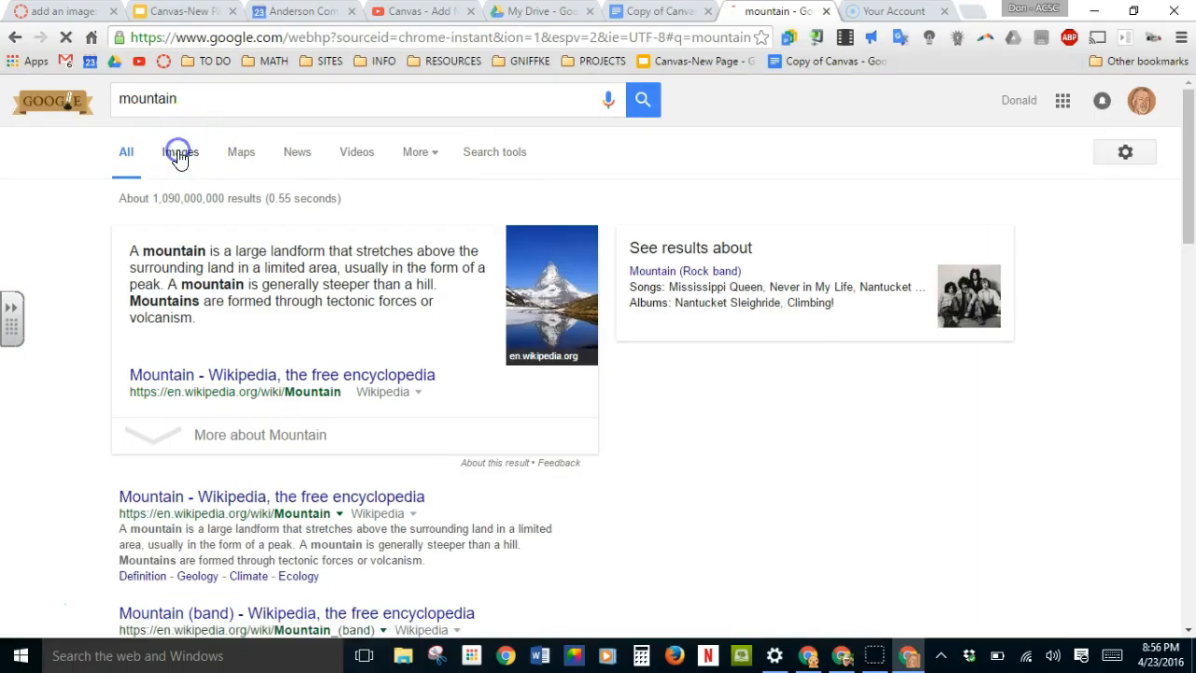
left_click(181, 155)
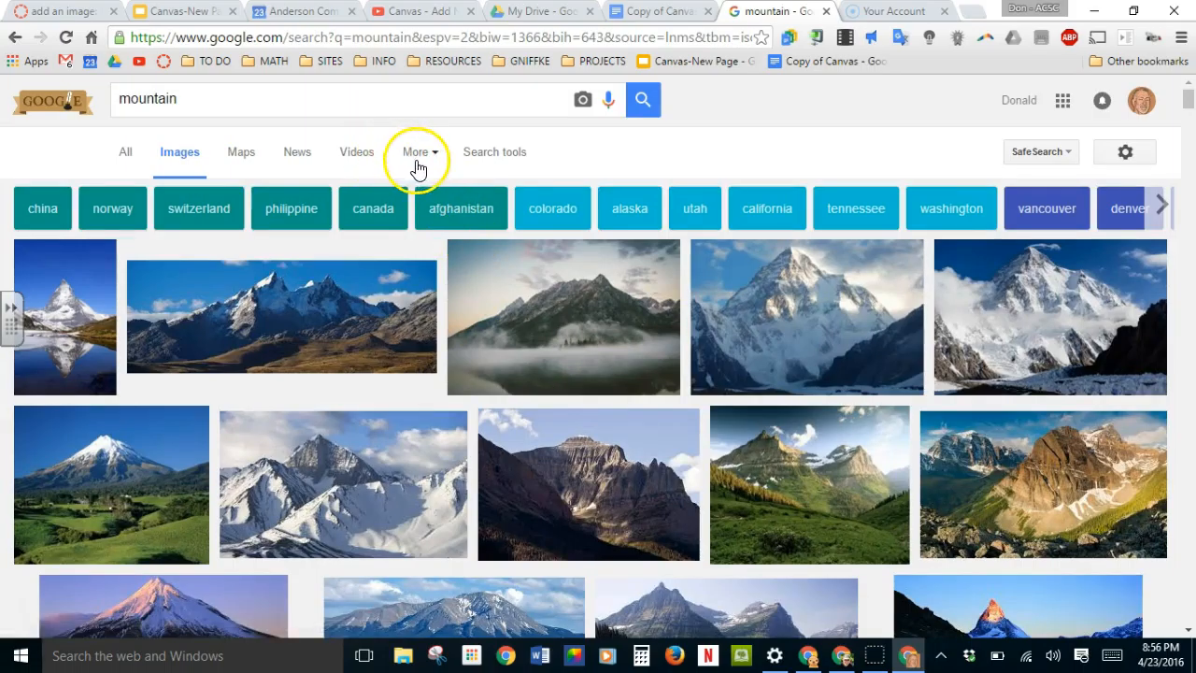
Filter the mountain image results by usage rights to those labeled for reuse
left_click(481, 159)
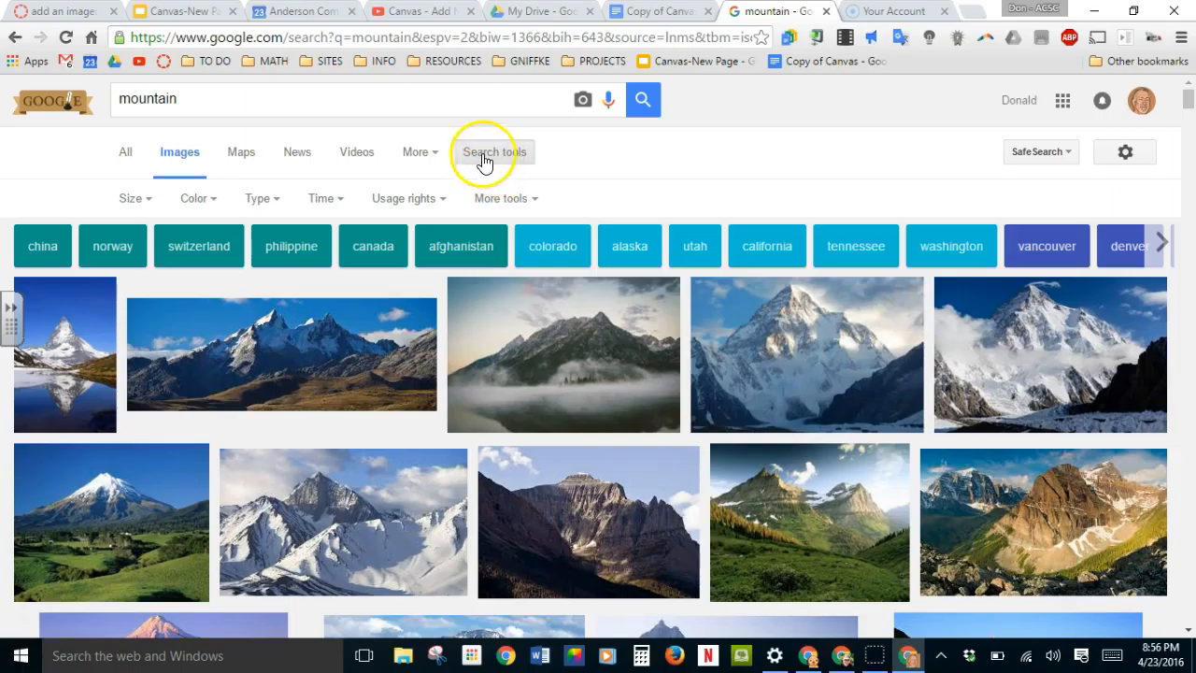
left_click(411, 200)
left_click(419, 276)
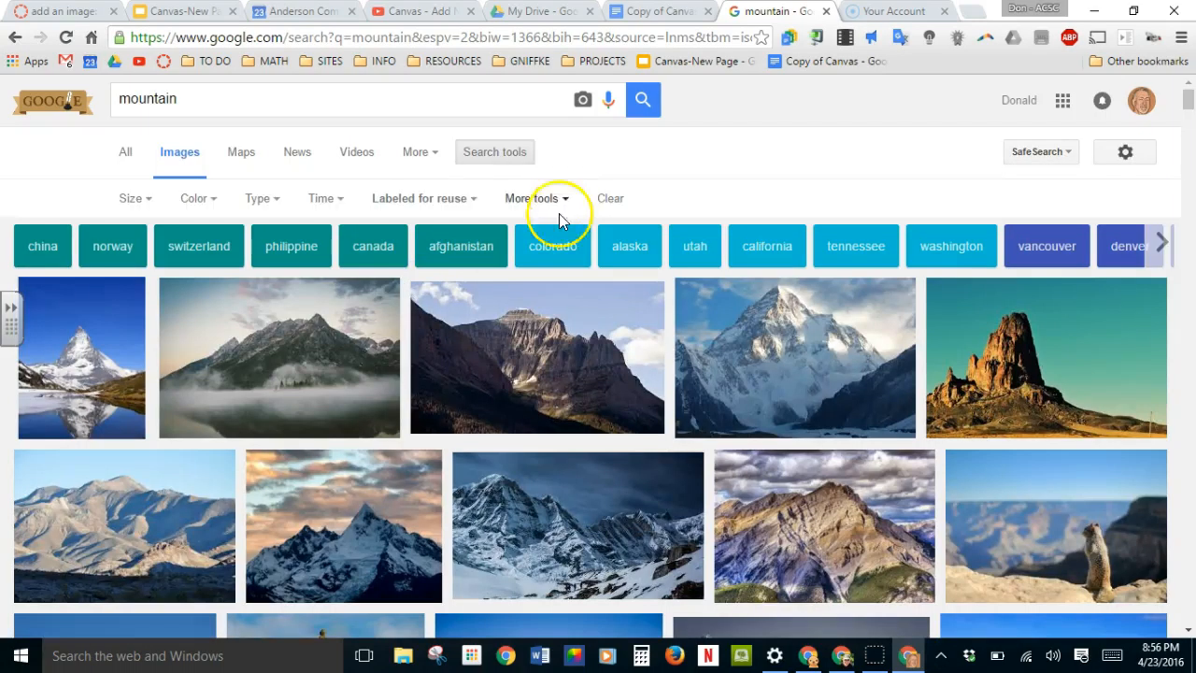
left_click(575, 357)
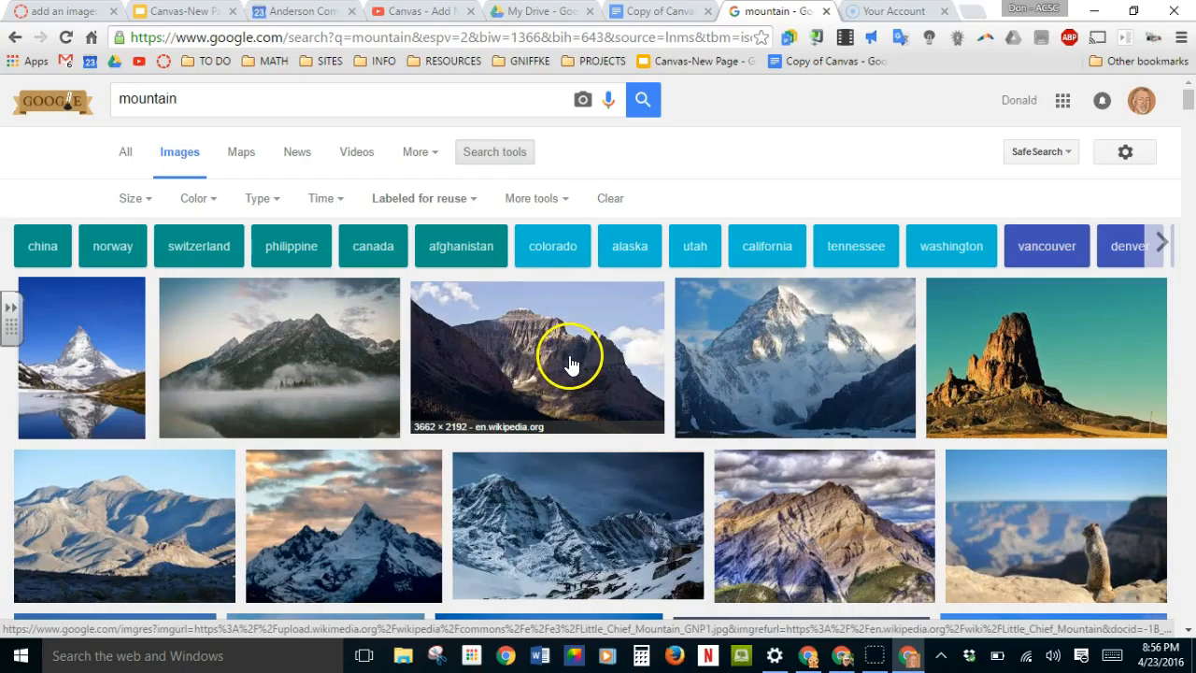
Find the pixabay.com photo of a snowy peak with the moon and open it at full size
scroll(572, 361, "down", 7)
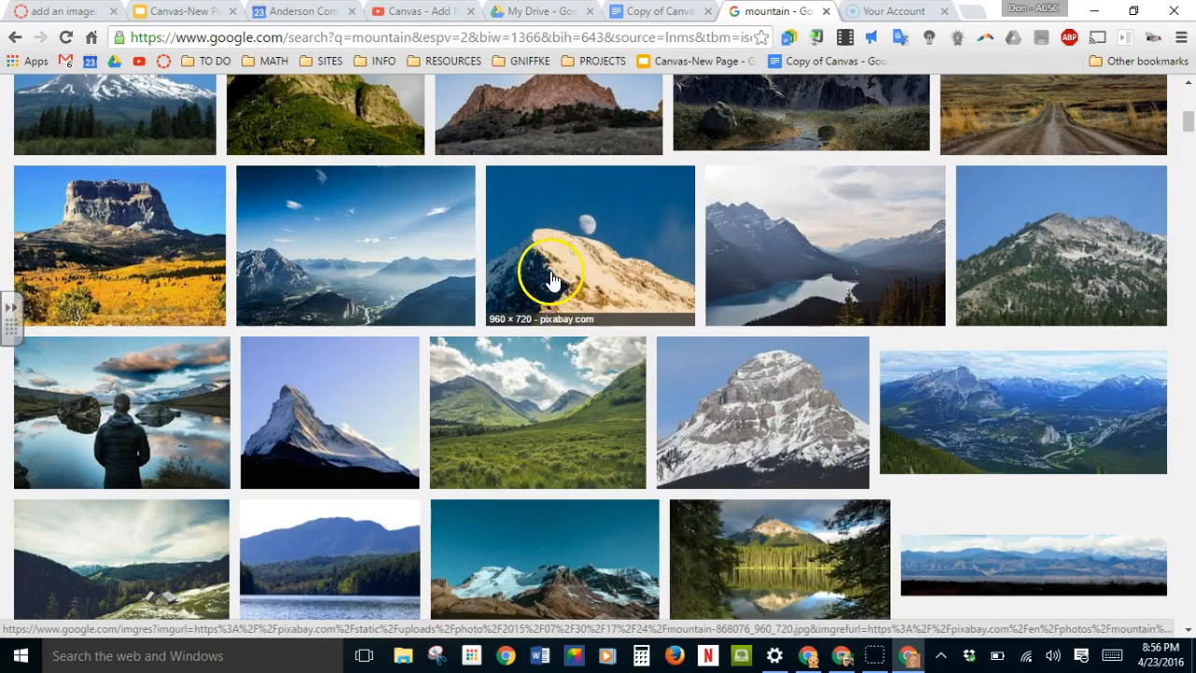
left_click(555, 237)
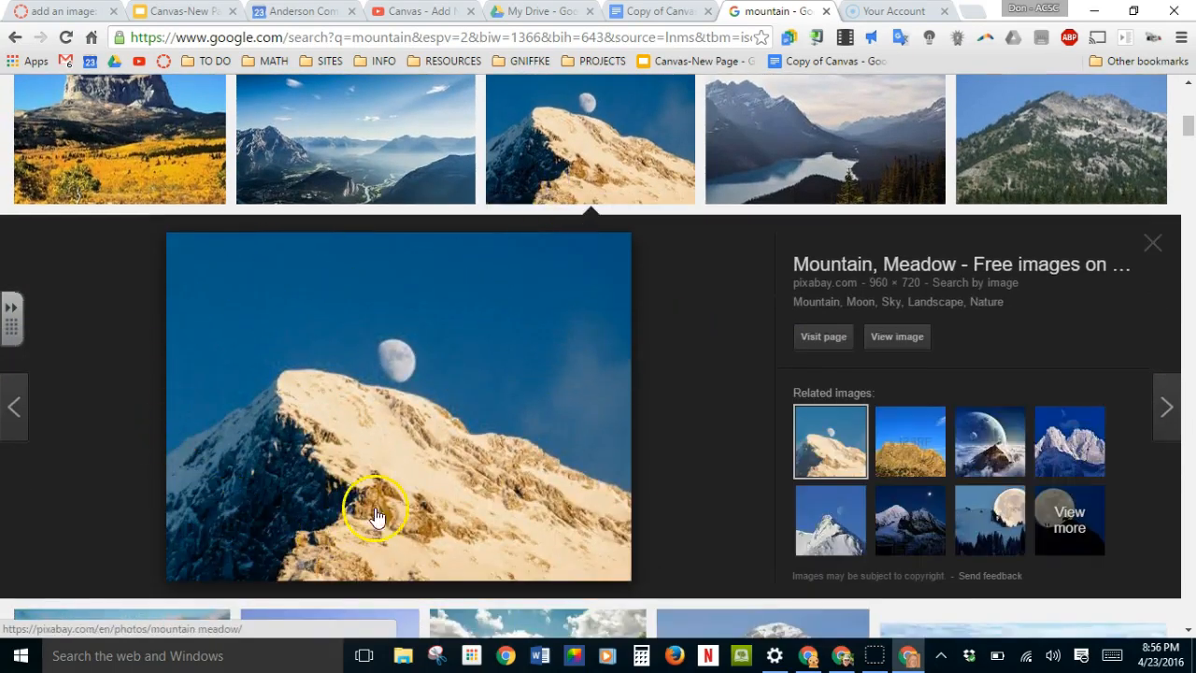
left_click(899, 337)
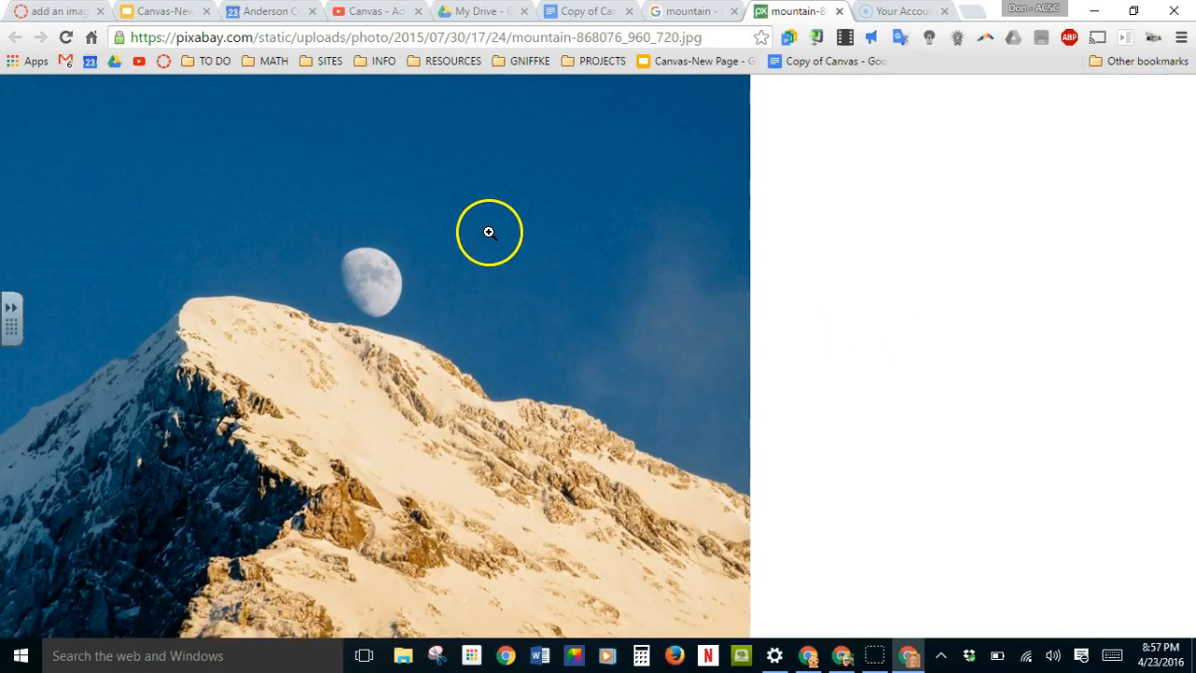
Start saving the mountain photo and choose the All New folder inside Pics on Google Drive as its destination
right_click(343, 218)
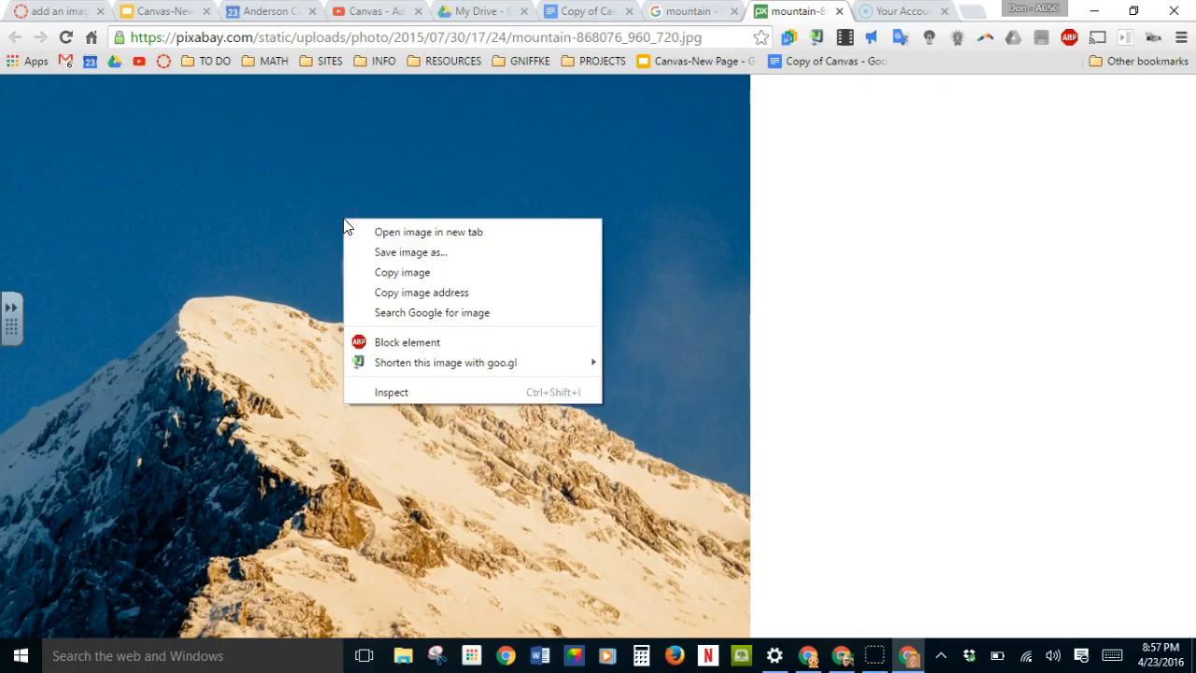
left_click(382, 248)
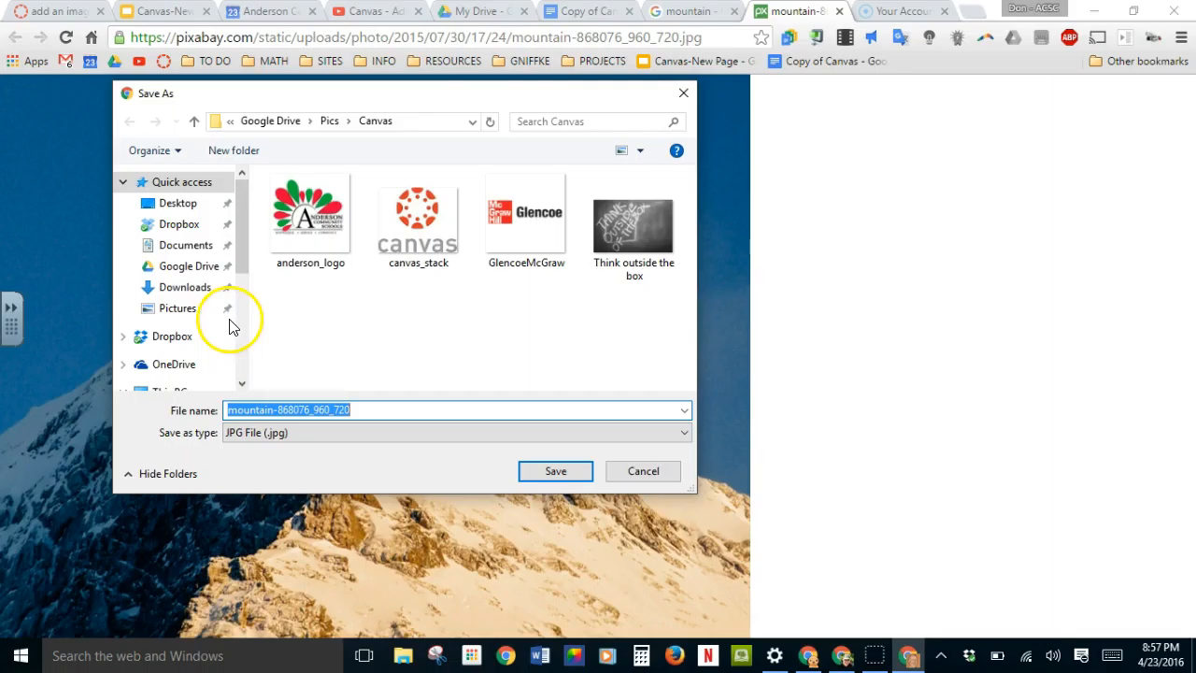
left_click(187, 266)
scroll(348, 268, "down", 5)
scroll(352, 268, "down", 2)
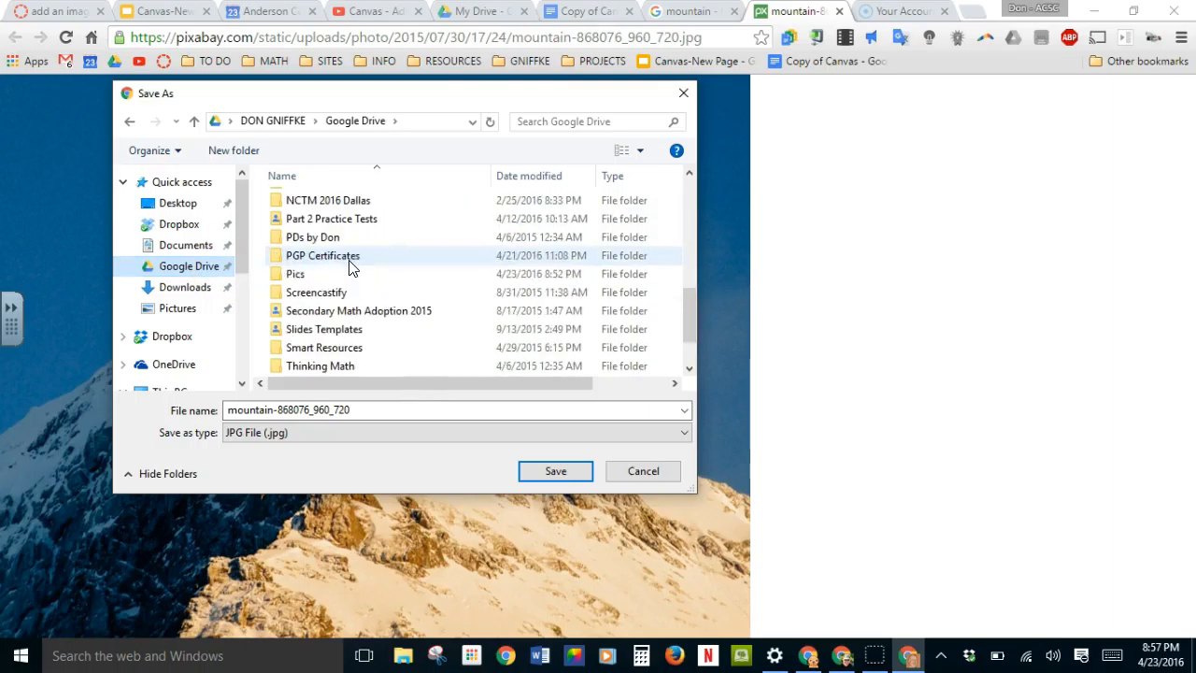
left_click(303, 279)
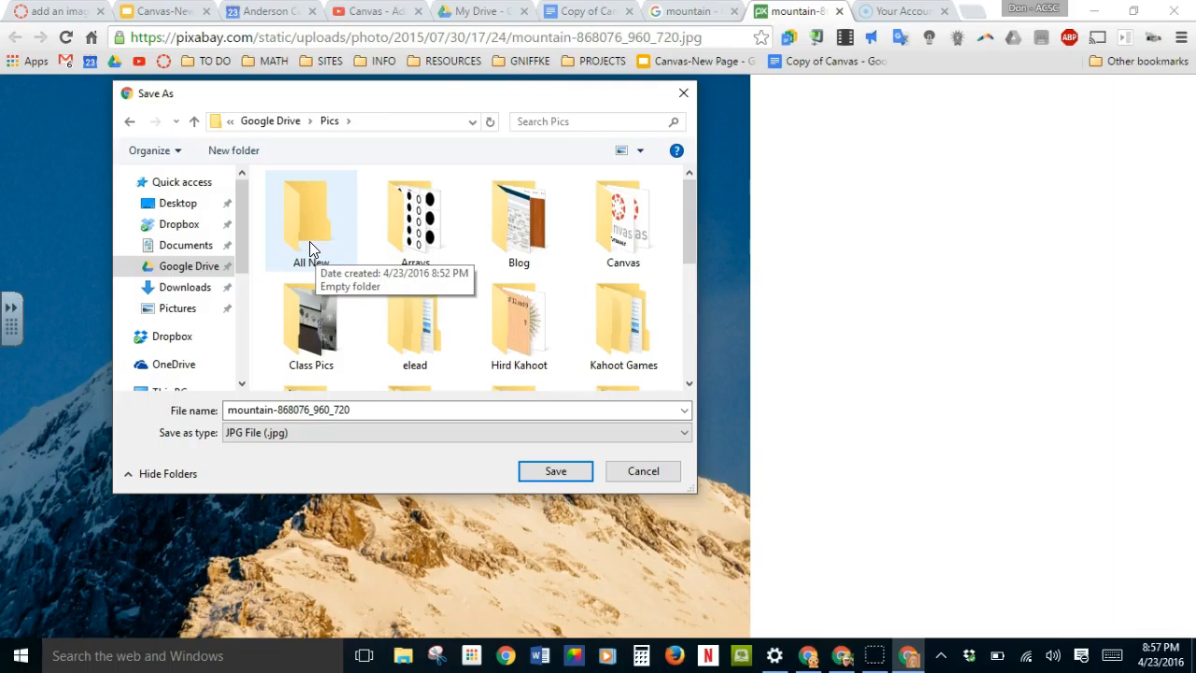
double_click(309, 241)
Name the image file mountain and save it as a JPG
left_click(361, 409)
double_click(272, 410)
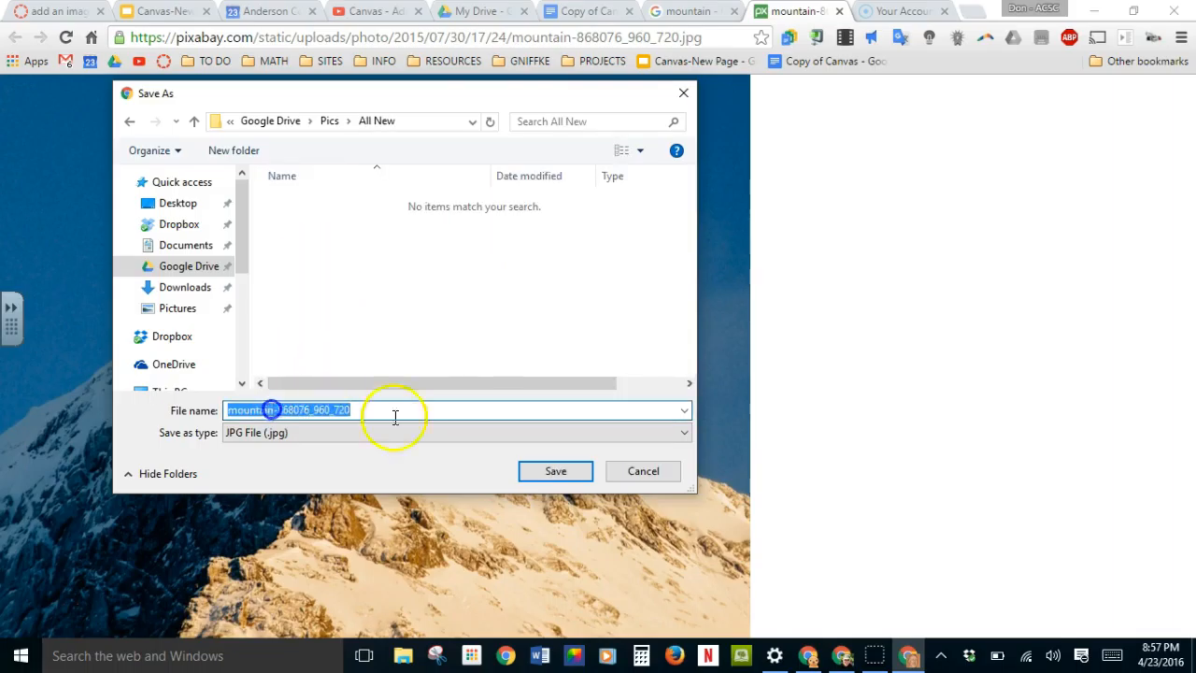
type("mou")
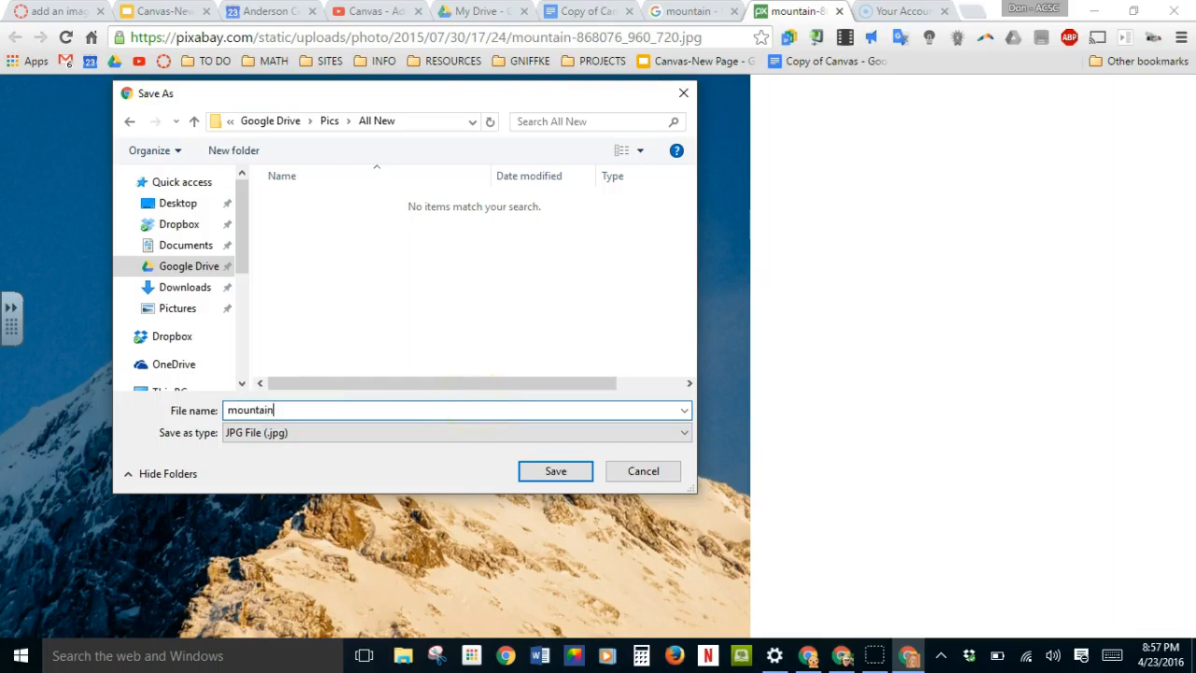
type("ntain")
key("Return")
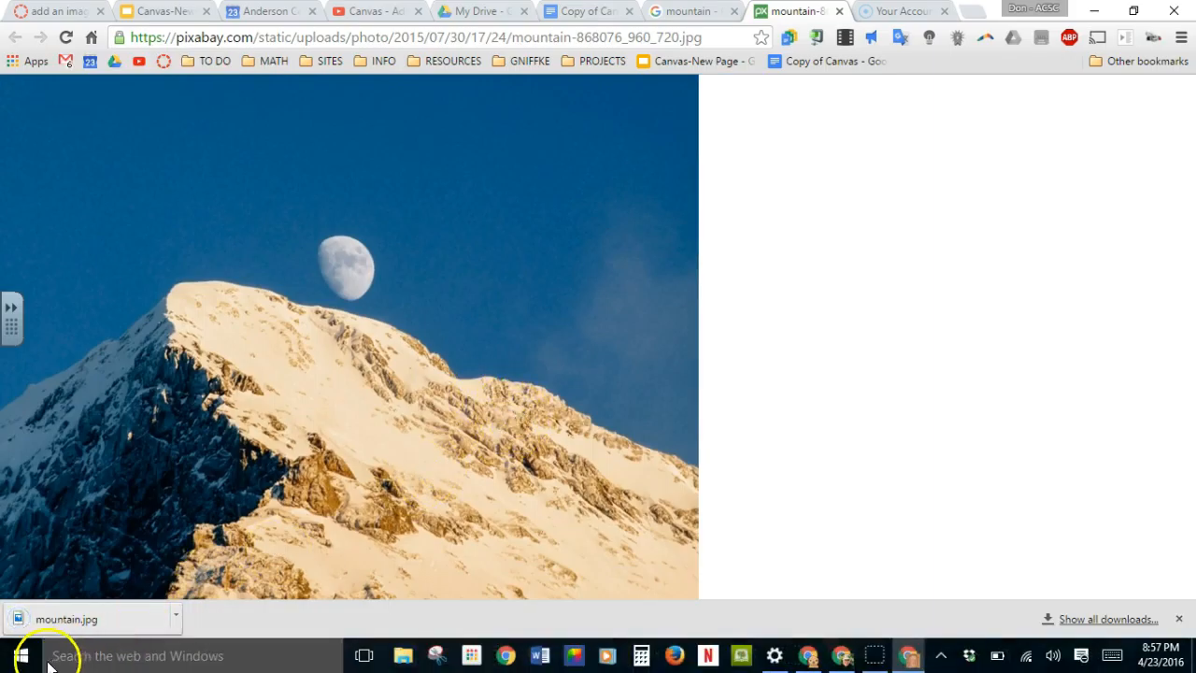
Check the saved image in Google Drive by opening the All New folder inside Pics
left_click(487, 16)
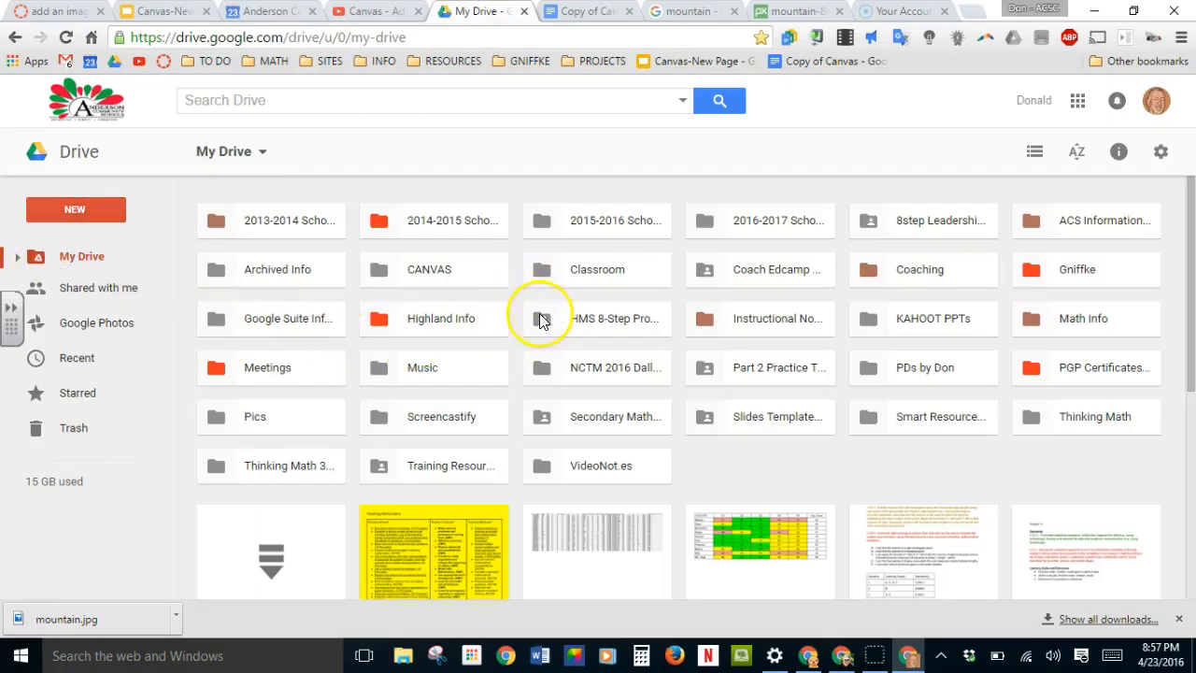
double_click(278, 417)
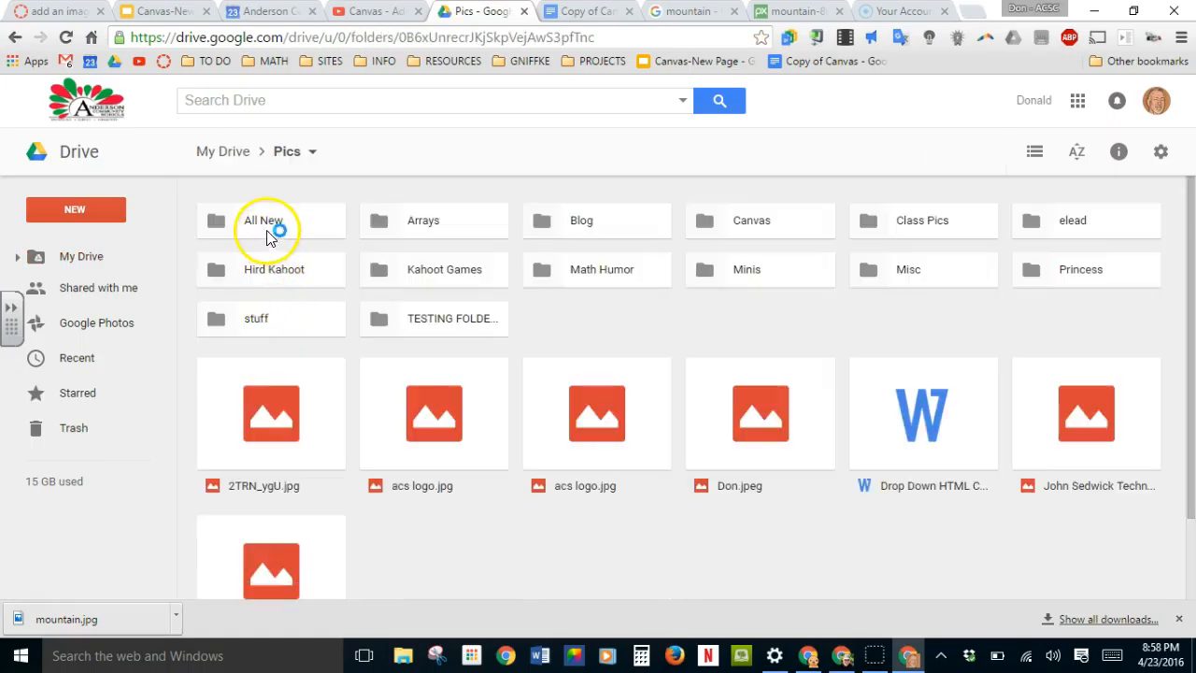
double_click(265, 225)
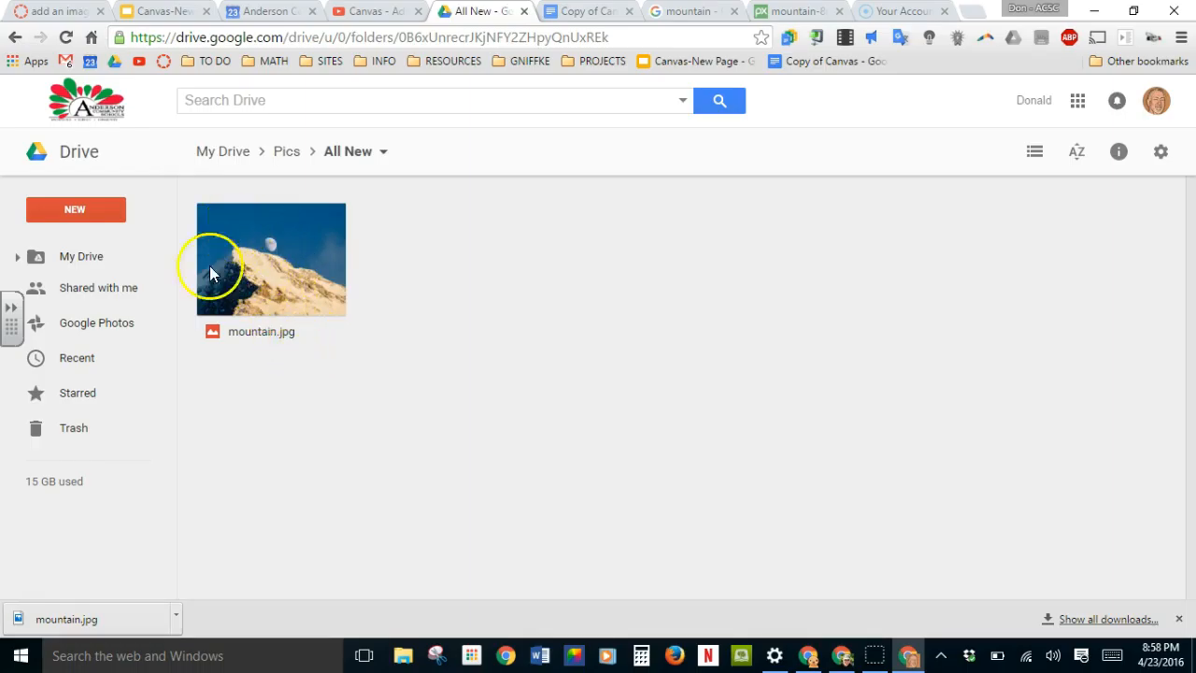
Switch to the Canvas page editor for "add an image" and show the form for uploading a new image
left_click(35, 612)
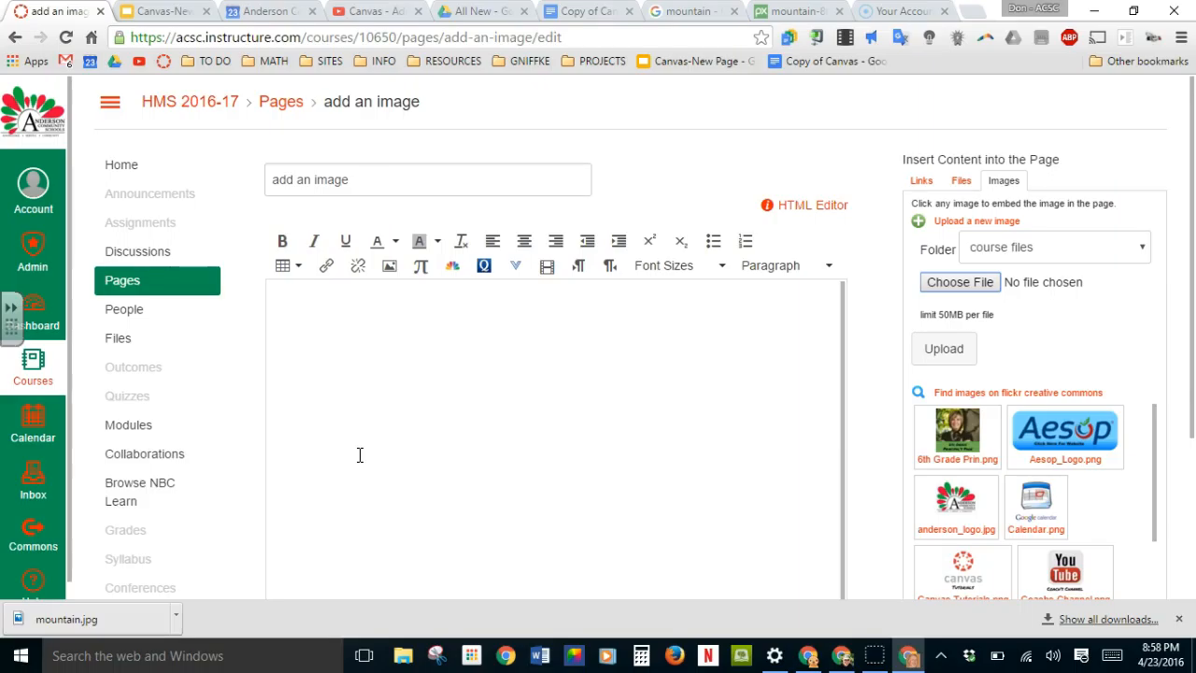
left_click(369, 416)
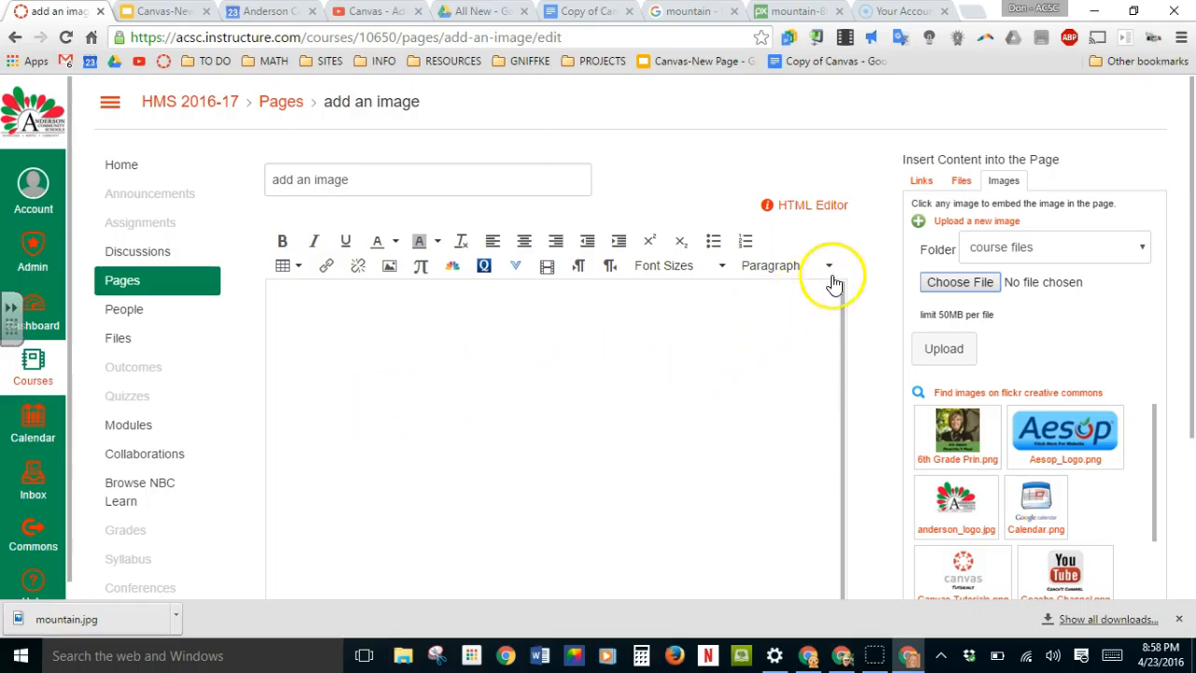
left_click(926, 183)
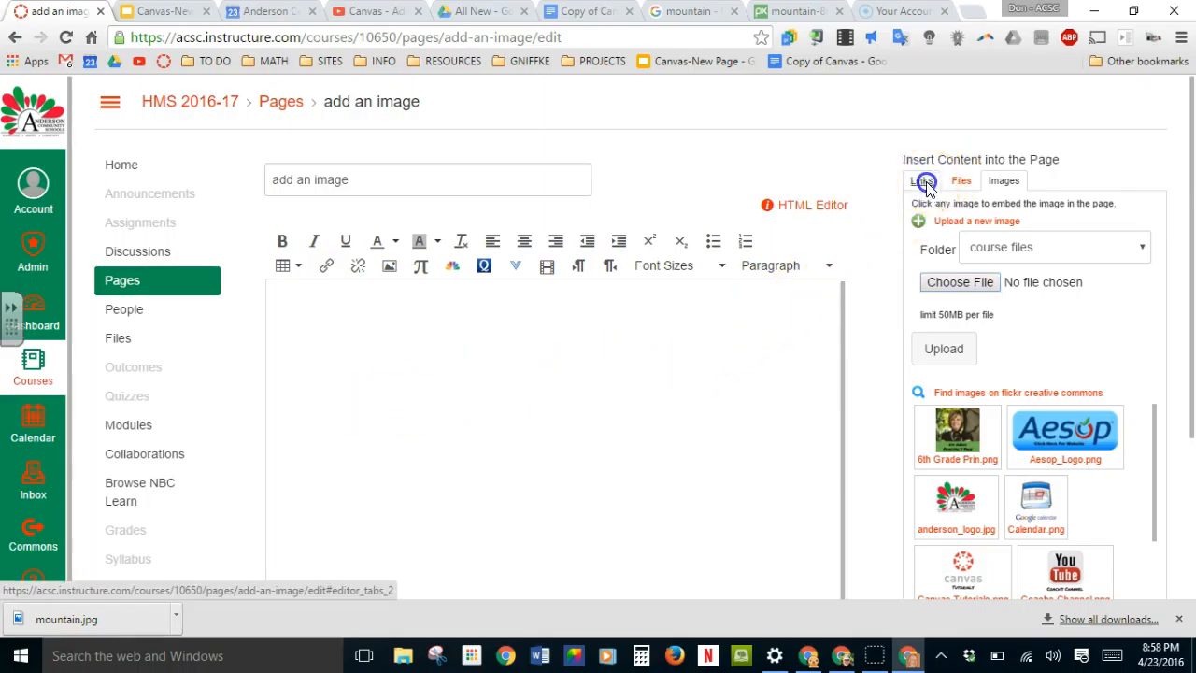
left_click(1015, 182)
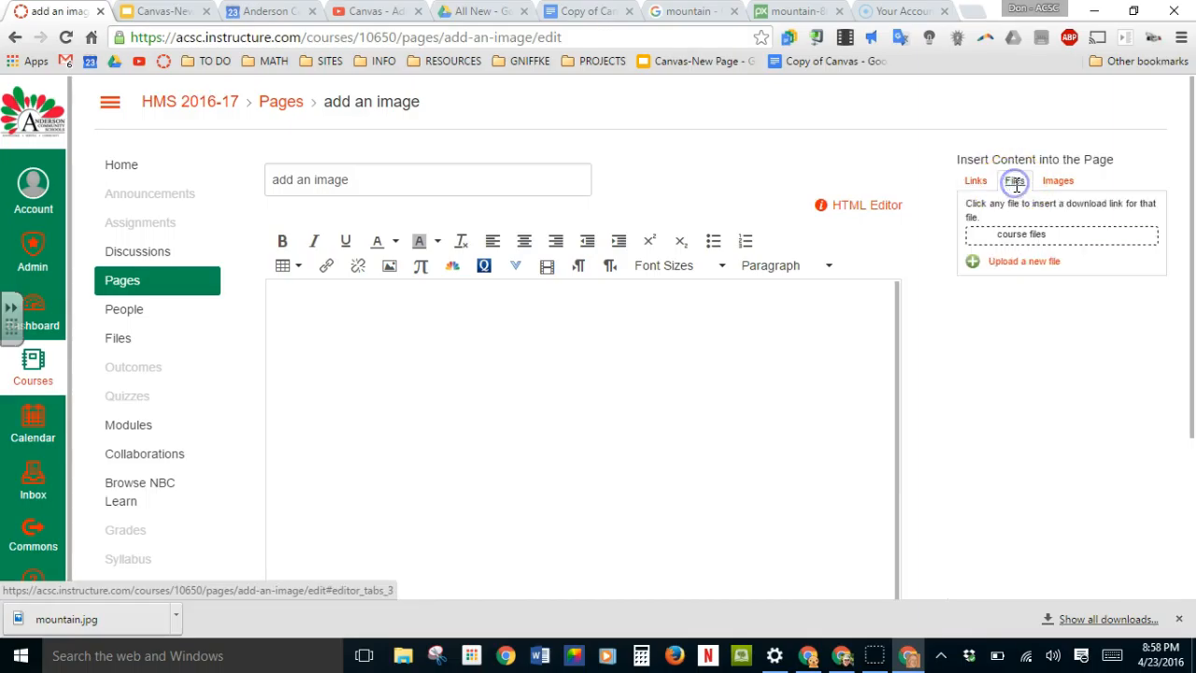
left_click(1049, 182)
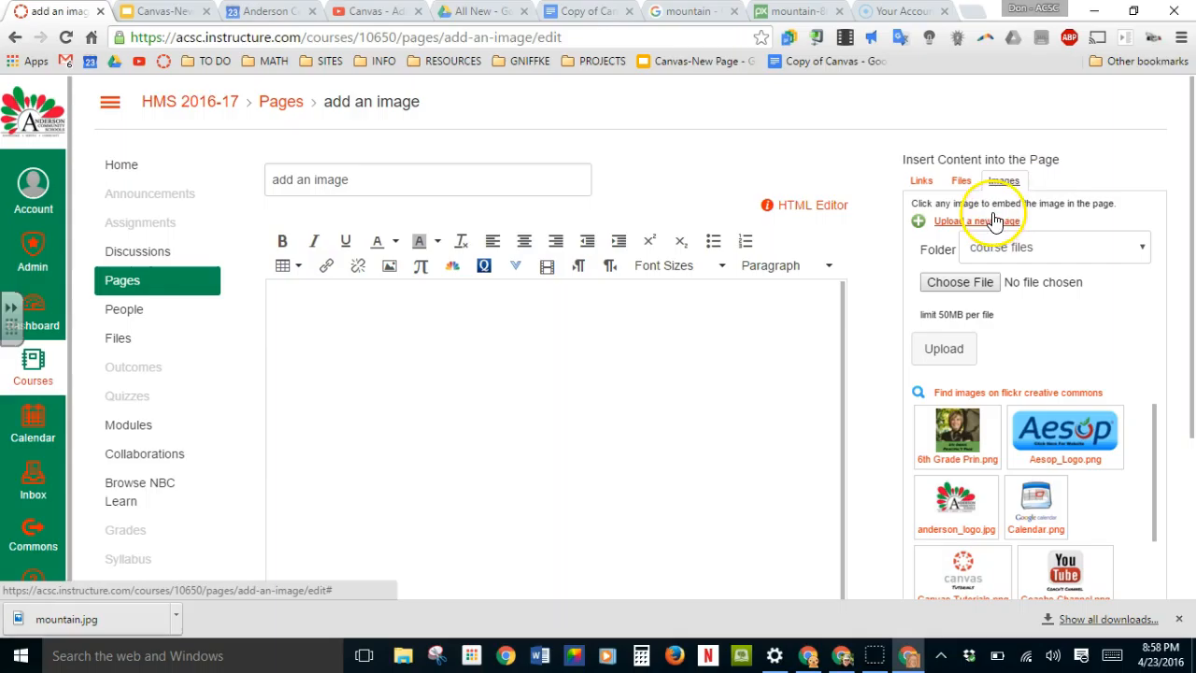
left_click(991, 220)
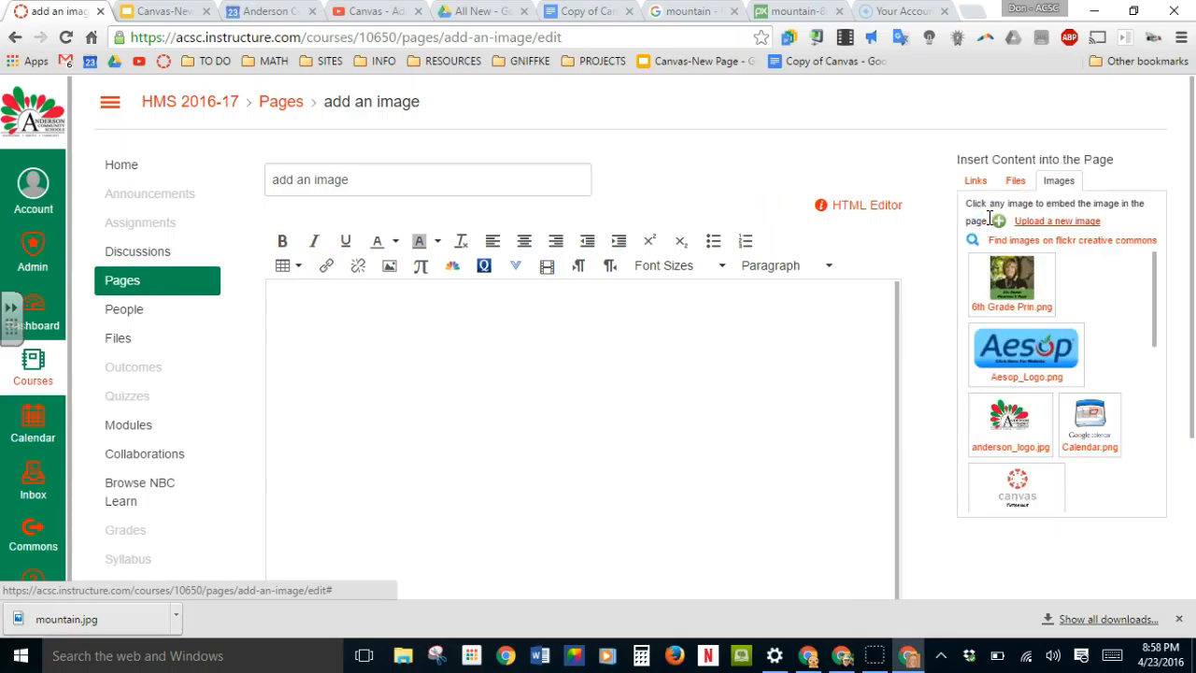
left_click(1048, 225)
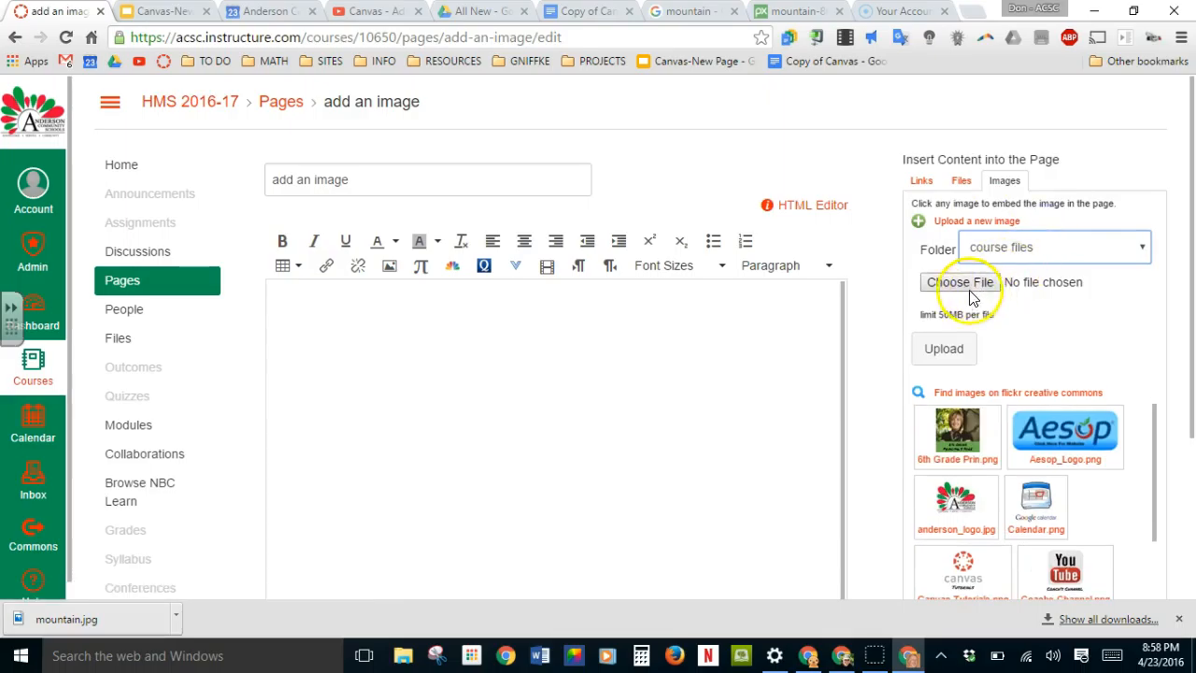
Choose the mountain file from Google Drive's Pics > All New folder as the image for upload
left_click(960, 281)
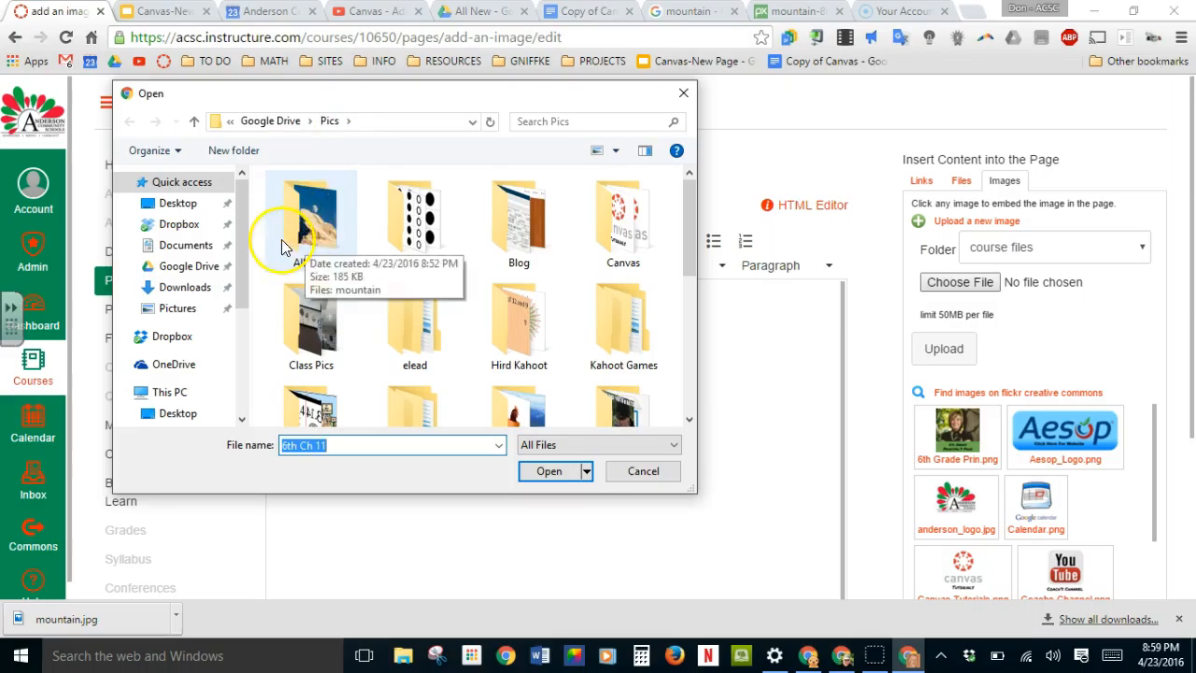
left_click(177, 271)
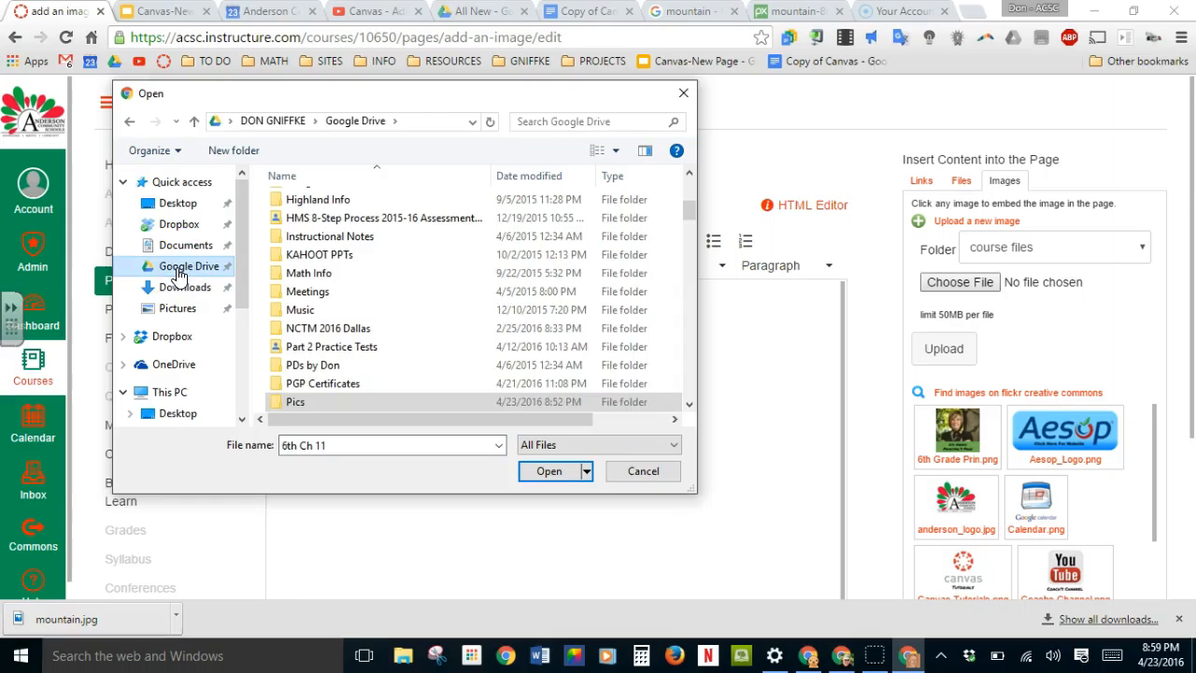
scroll(315, 275, "down", 2)
double_click(298, 294)
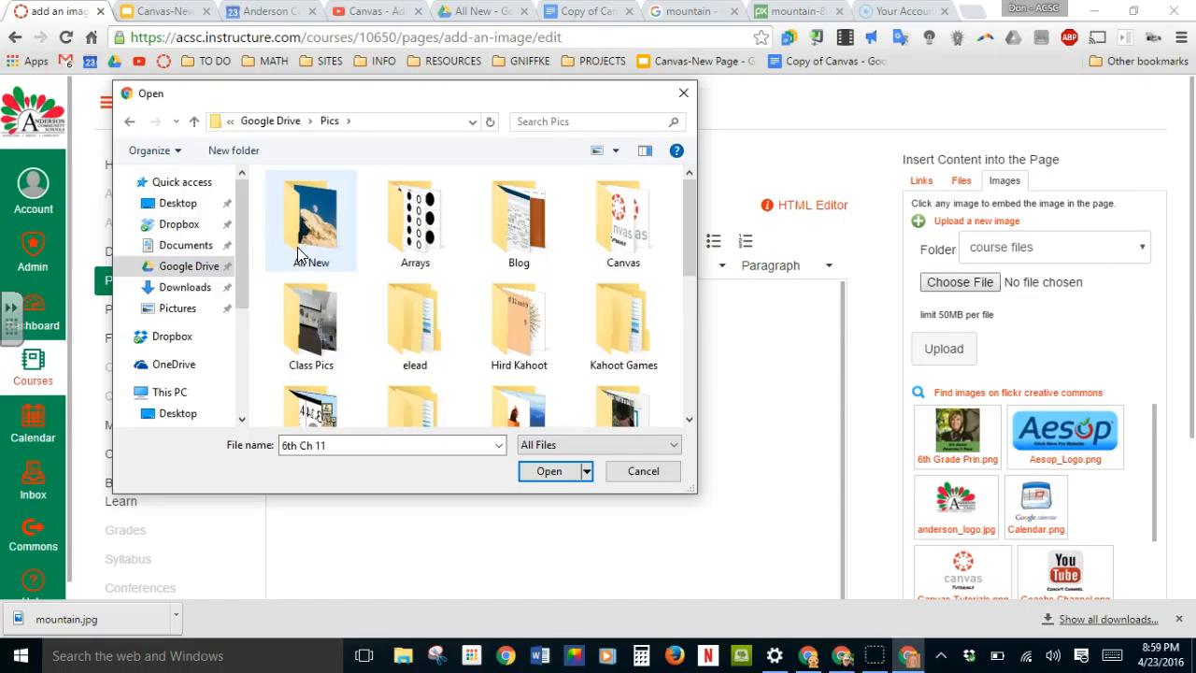
double_click(297, 247)
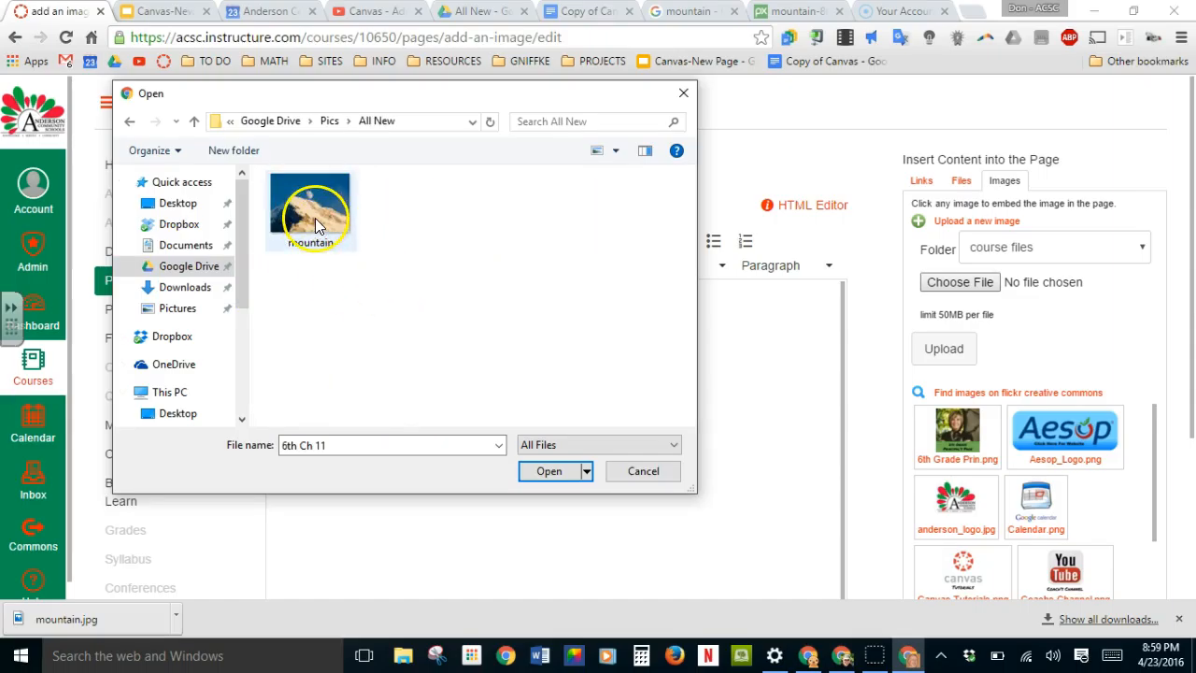
left_click(315, 225)
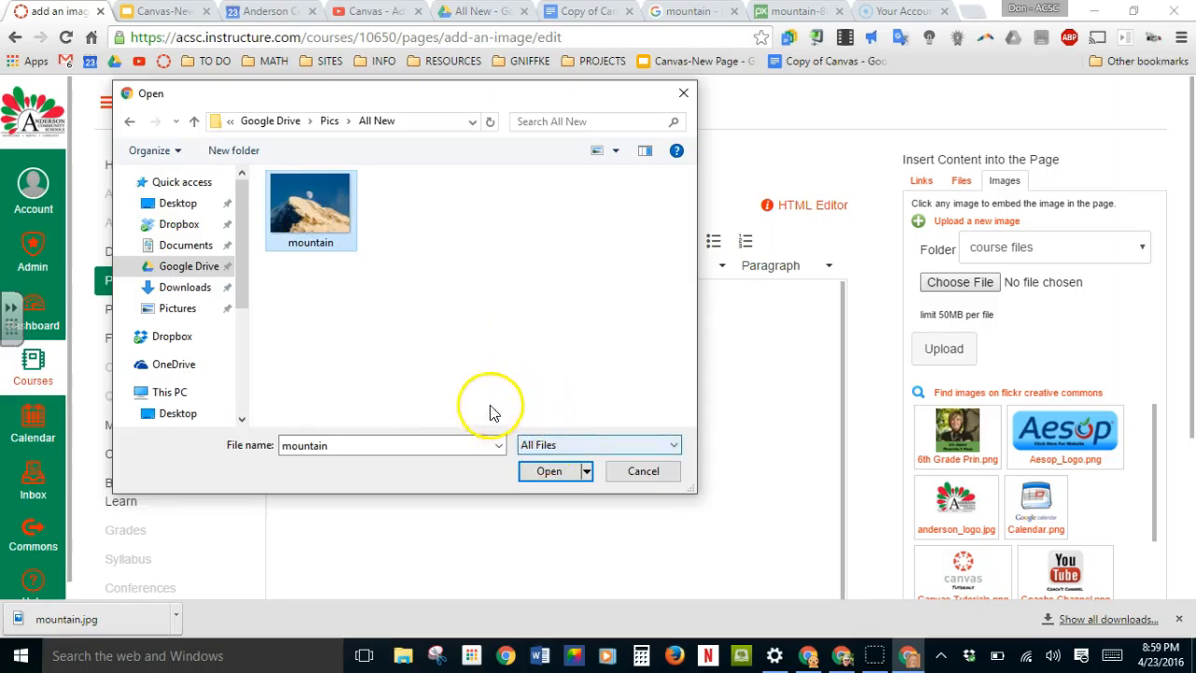
left_click(548, 472)
Upload the chosen image to course files, embedding it in the page, and place the text cursor beside it
left_click(946, 348)
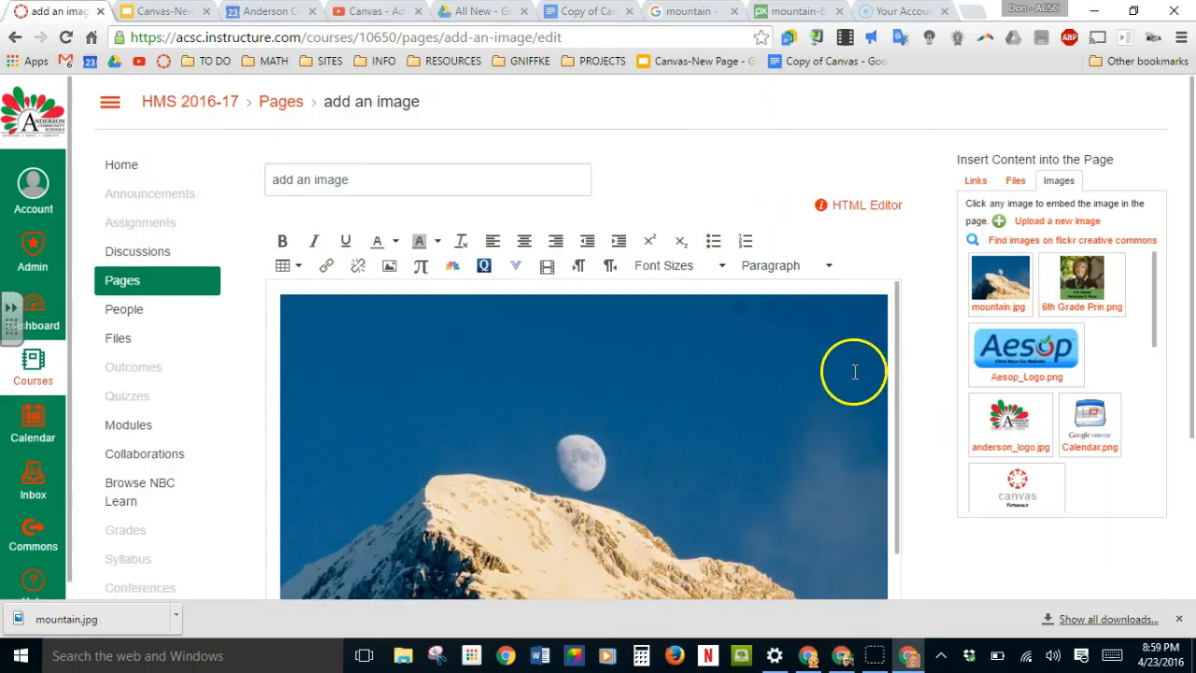
scroll(850, 384, "down", 1)
scroll(851, 385, "down", 5)
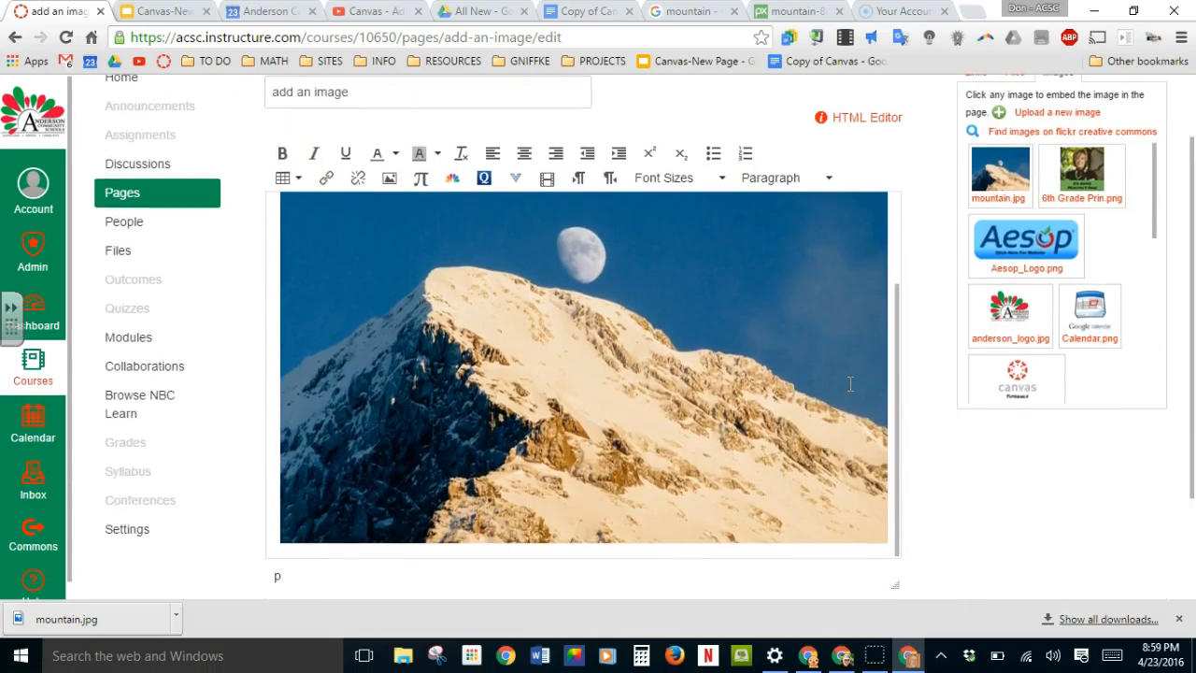
left_click(819, 348)
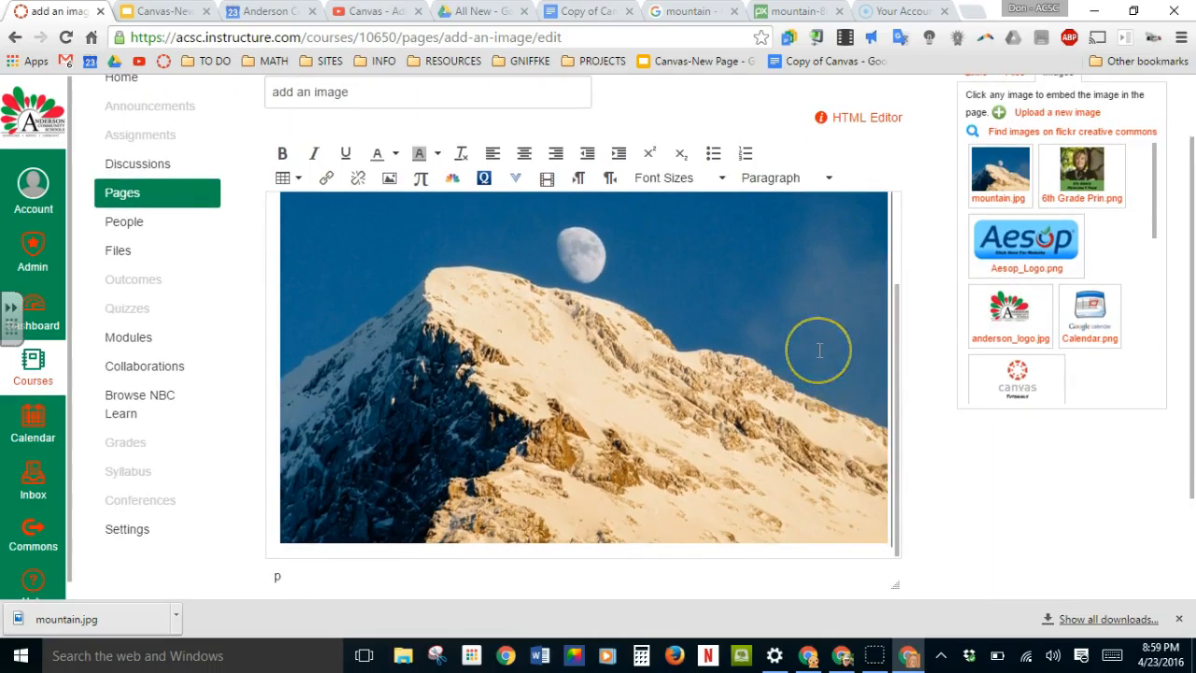
Delete the embedded mountain image from the page body and embed mountain.jpg again from the course's uploaded images
key("Delete")
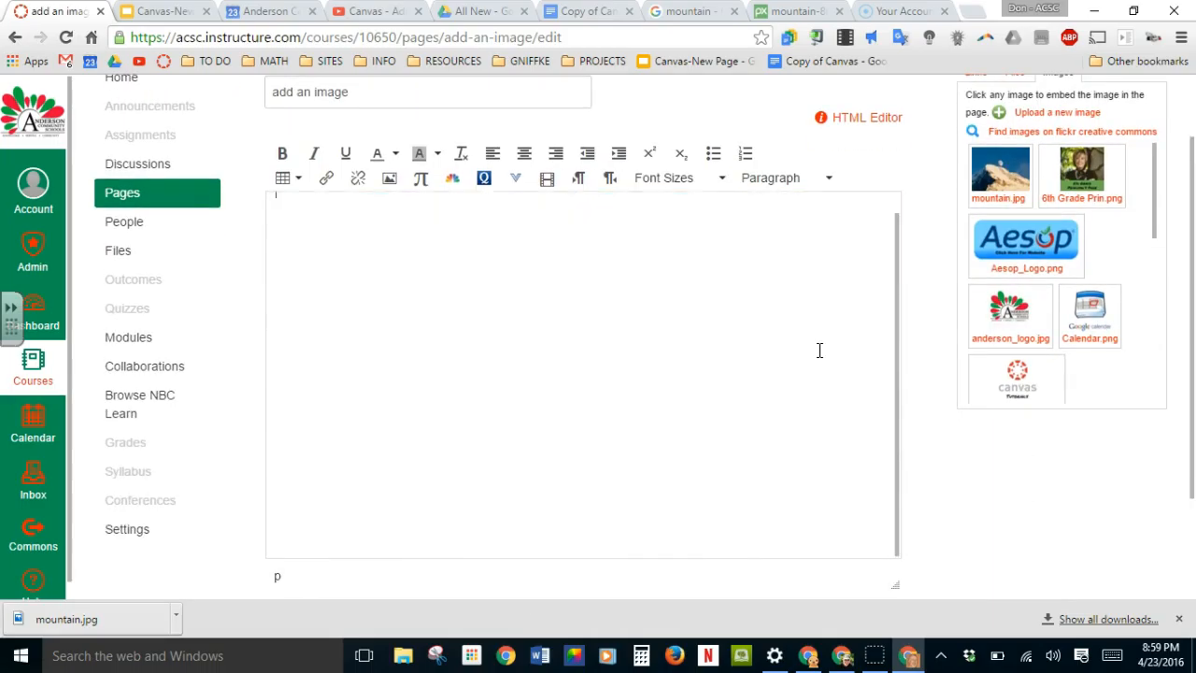
scroll(701, 329, "down", 3)
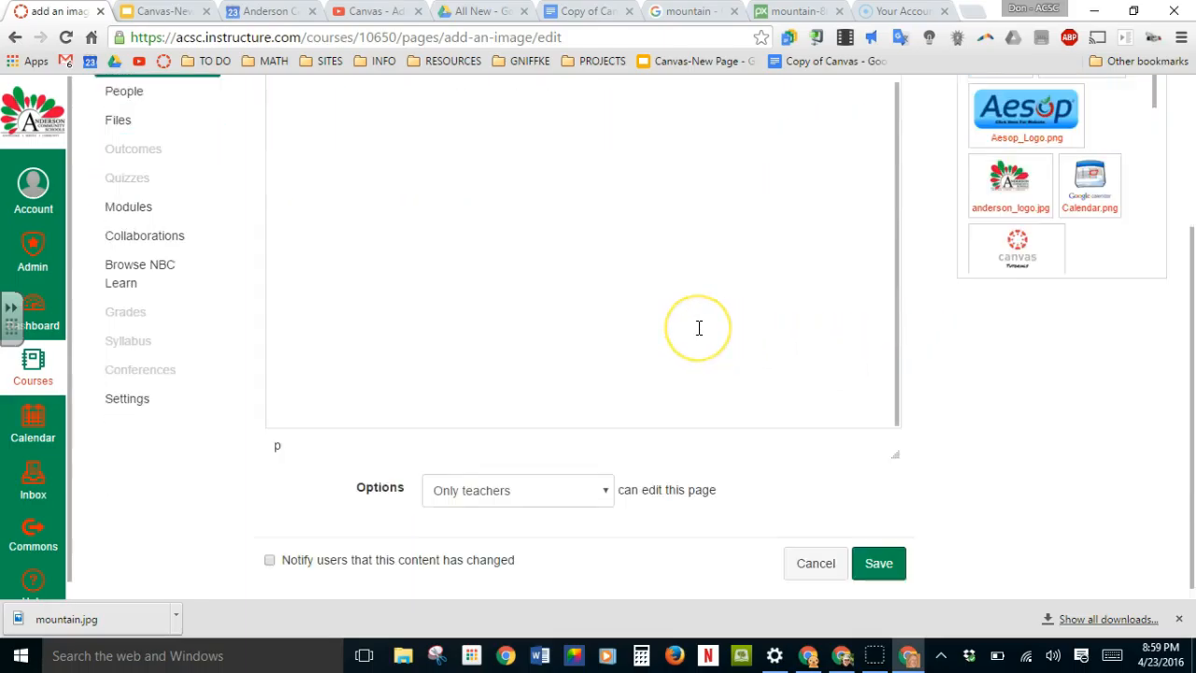
scroll(665, 326, "up", 3)
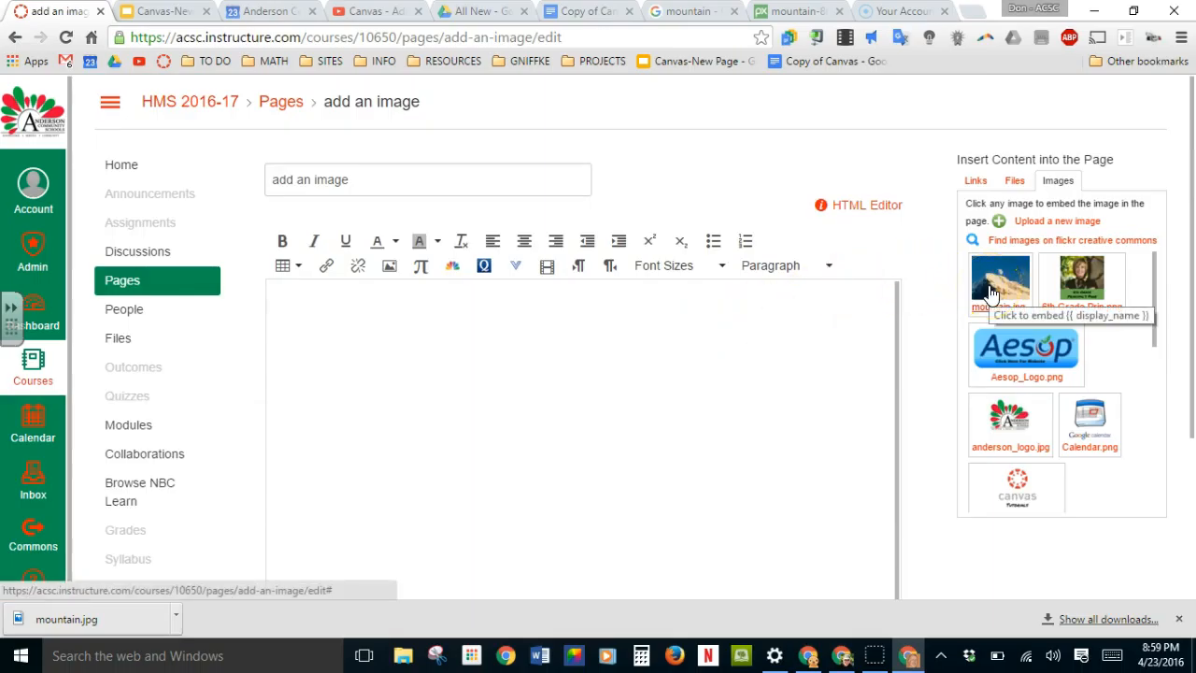
left_click(301, 327)
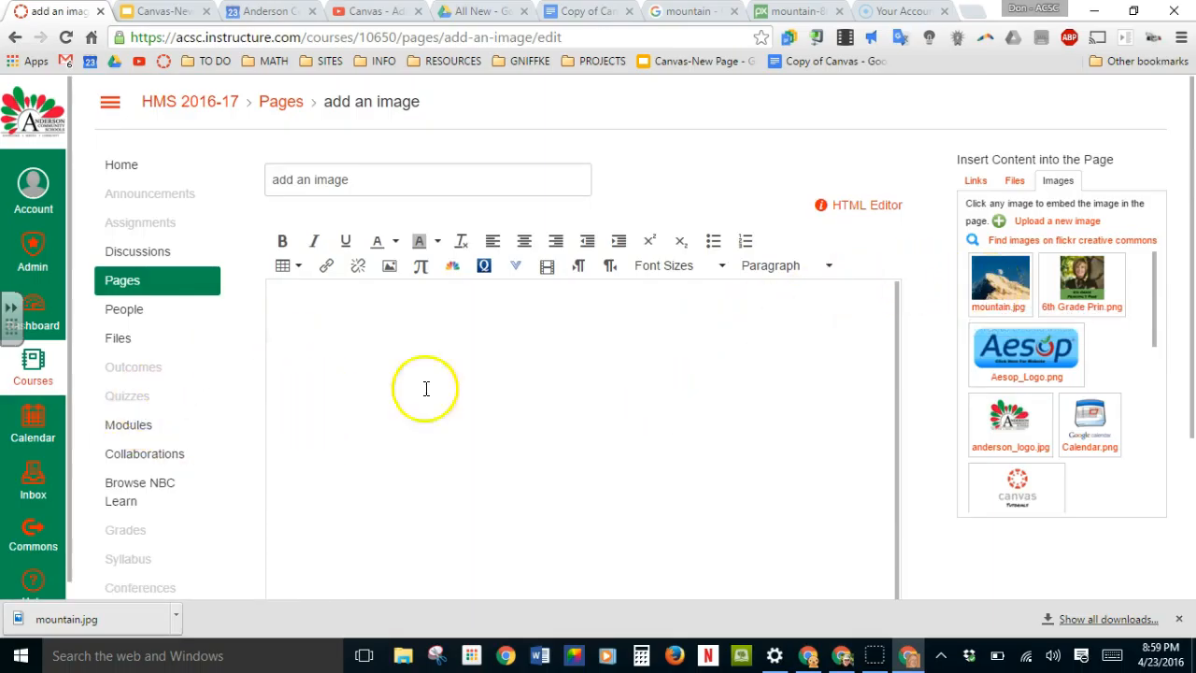
left_click(1000, 285)
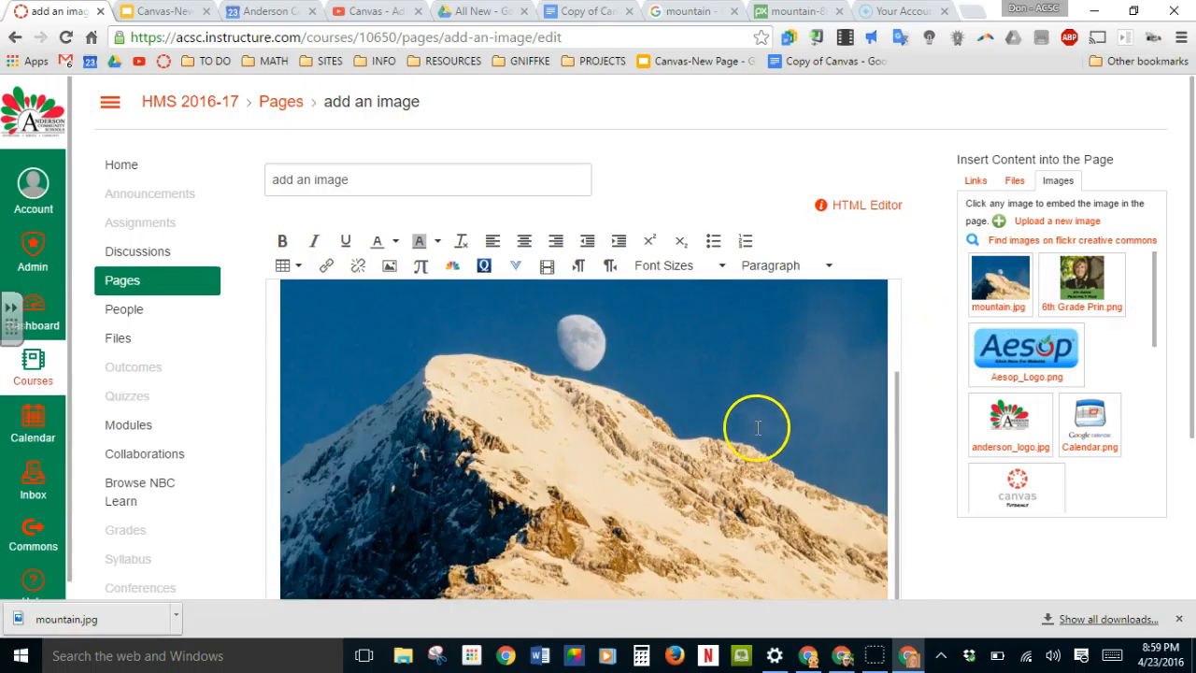
Shrink the embedded mountain image proportionally to about three quarters of its width and keep it selected
scroll(729, 407, "down", 3)
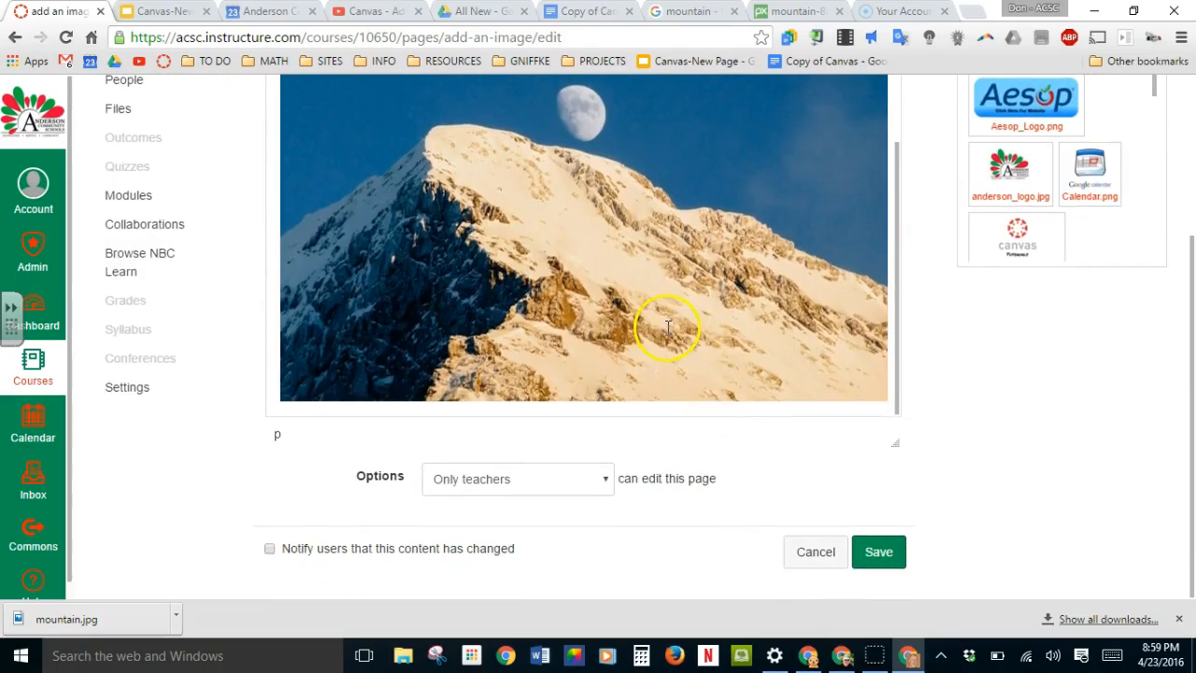
left_click(577, 333)
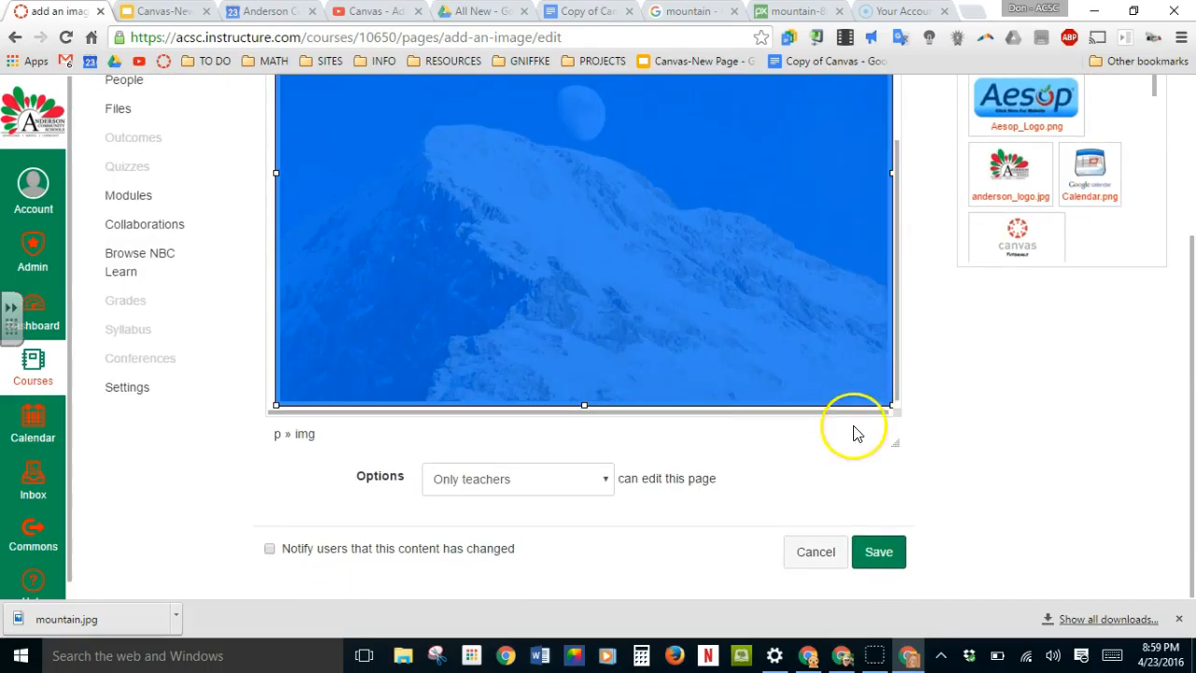
left_click_drag(890, 403, 578, 242)
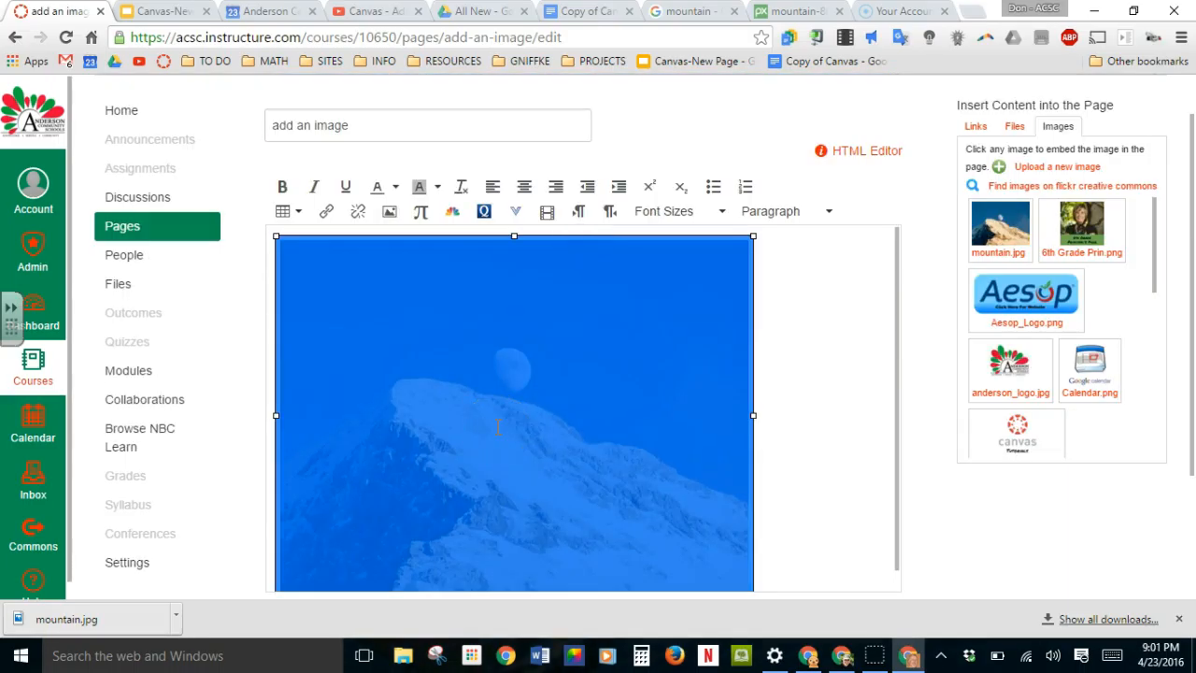
left_click(604, 419)
left_click(575, 450)
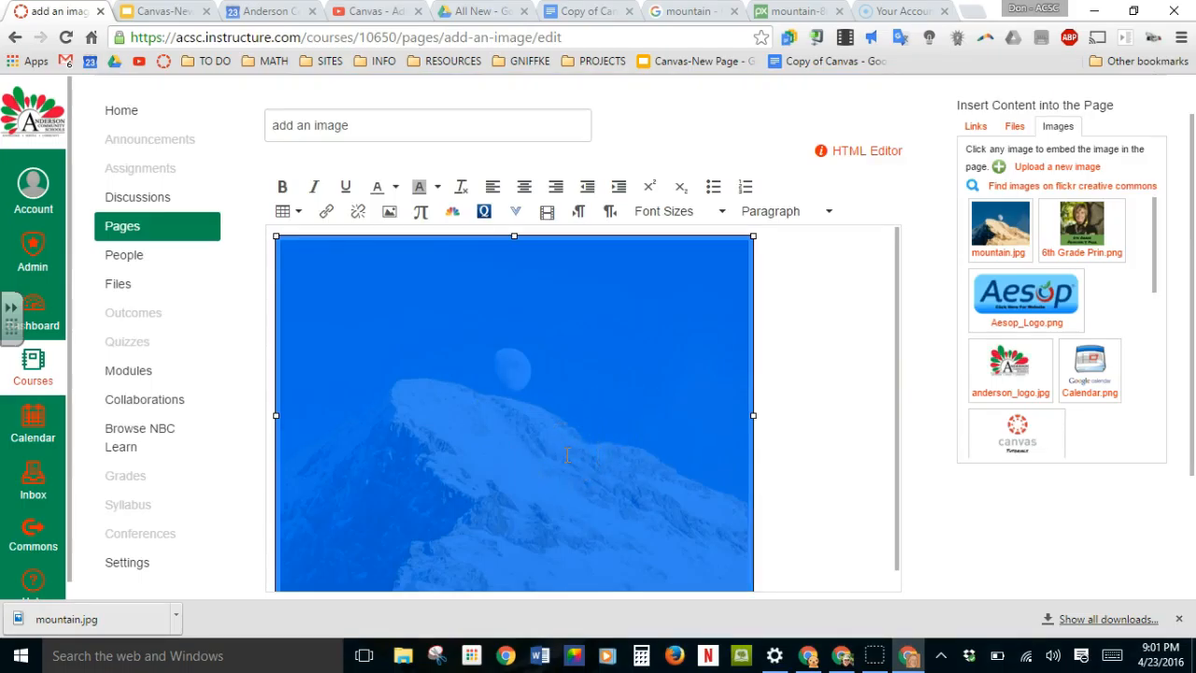